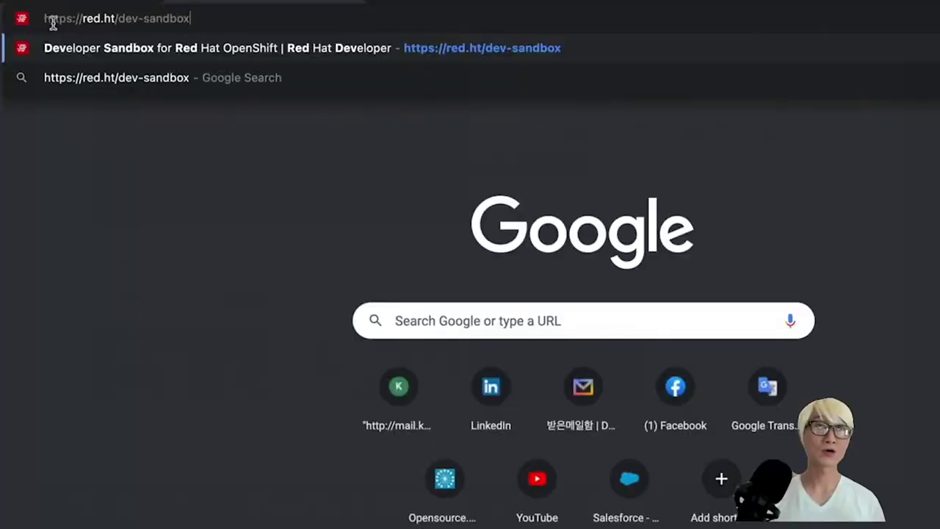
key(Return)
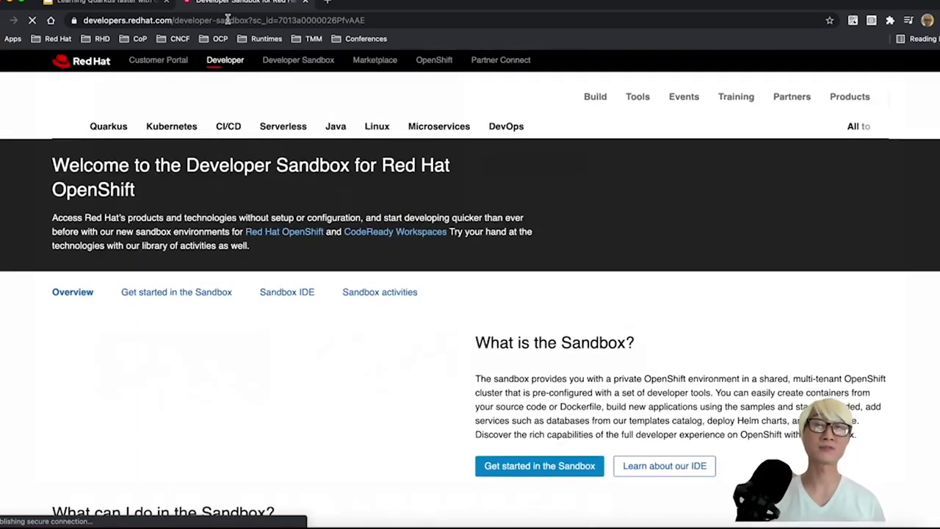
scroll(629, 258, down, 3)
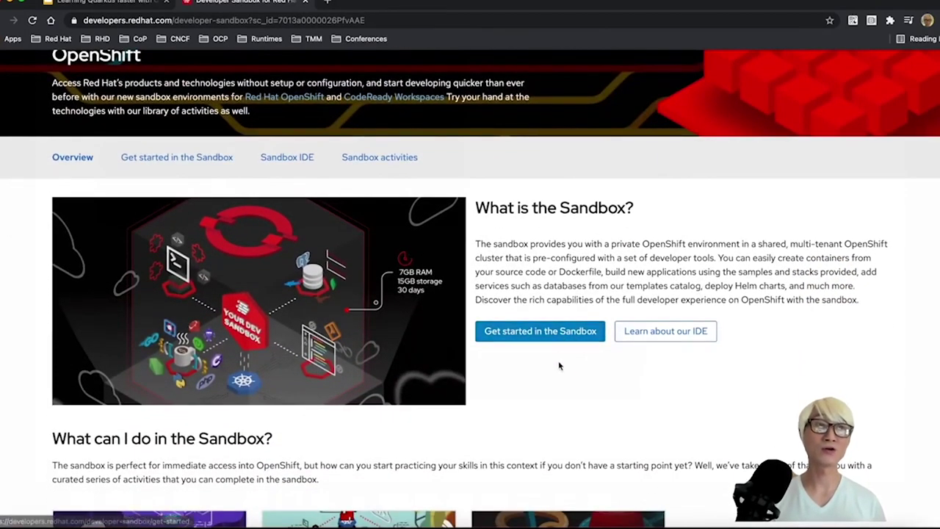
scroll(482, 384, down, 3)
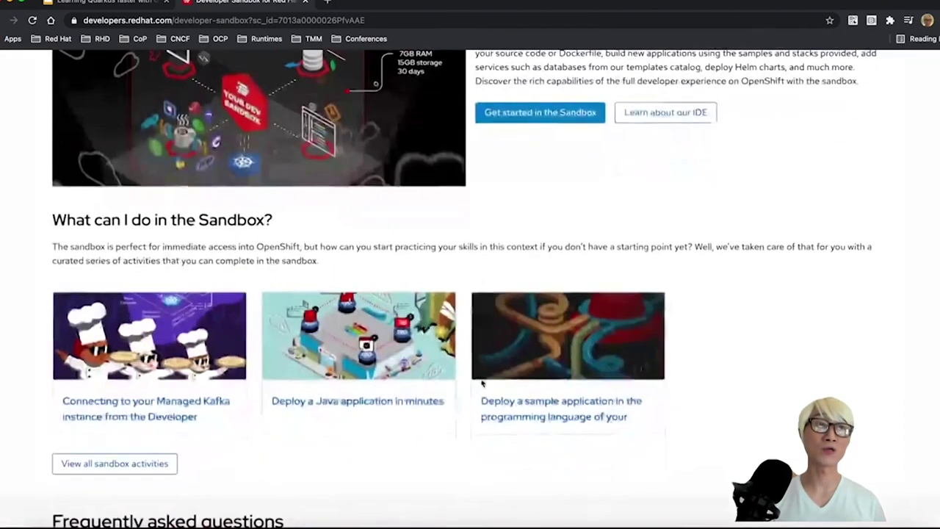
scroll(569, 418, up, 3)
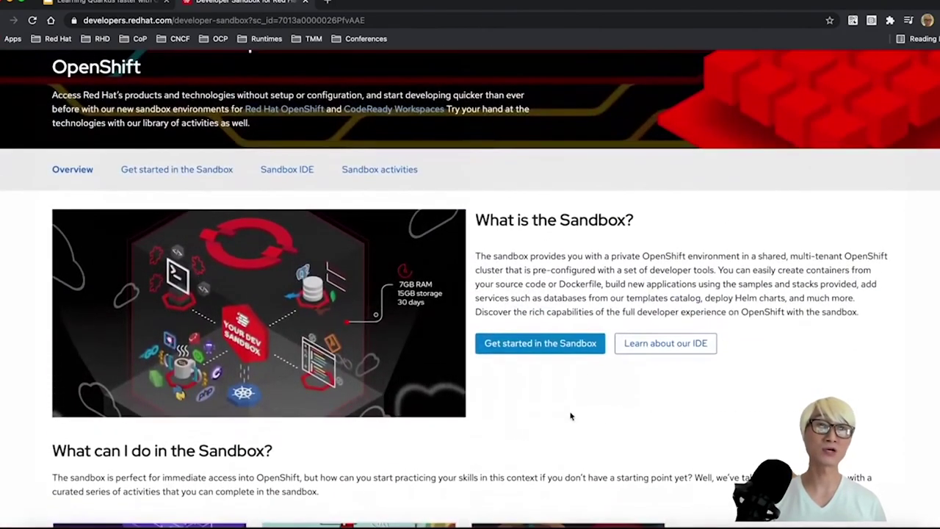
- Launch the sandbox from its get-started page and log in with the DevSandbox option
click(558, 347)
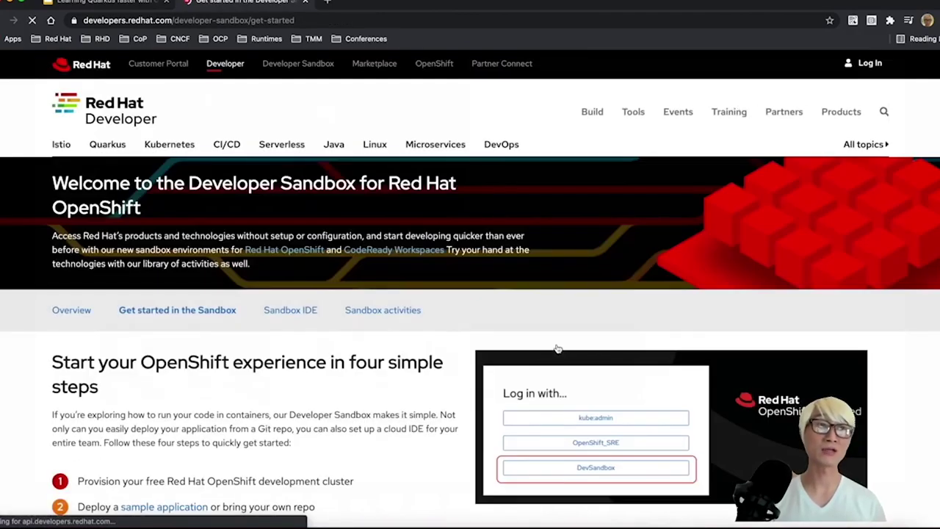
scroll(291, 402, down, 3)
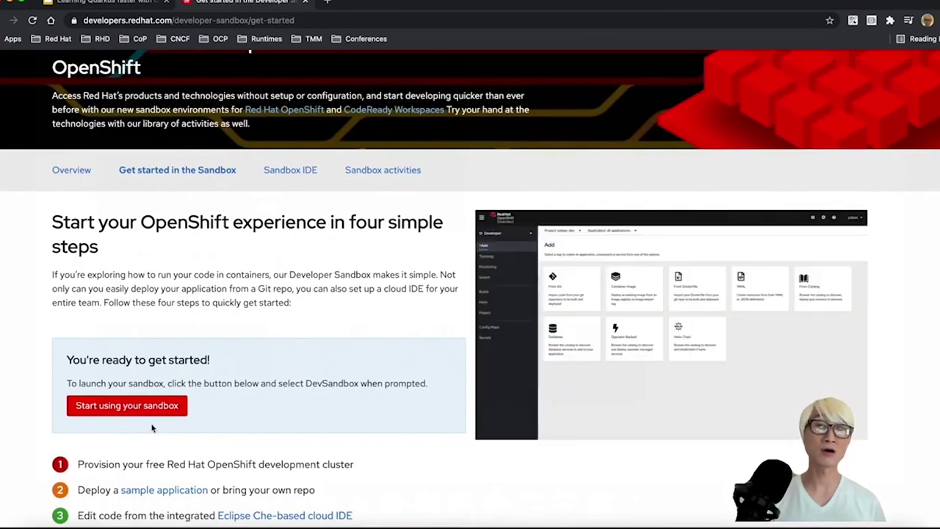
click(151, 416)
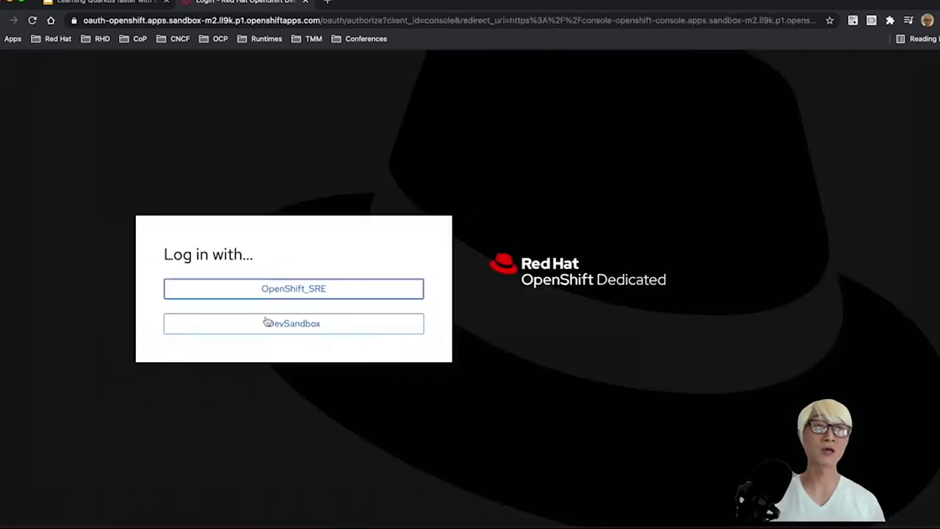
click(266, 323)
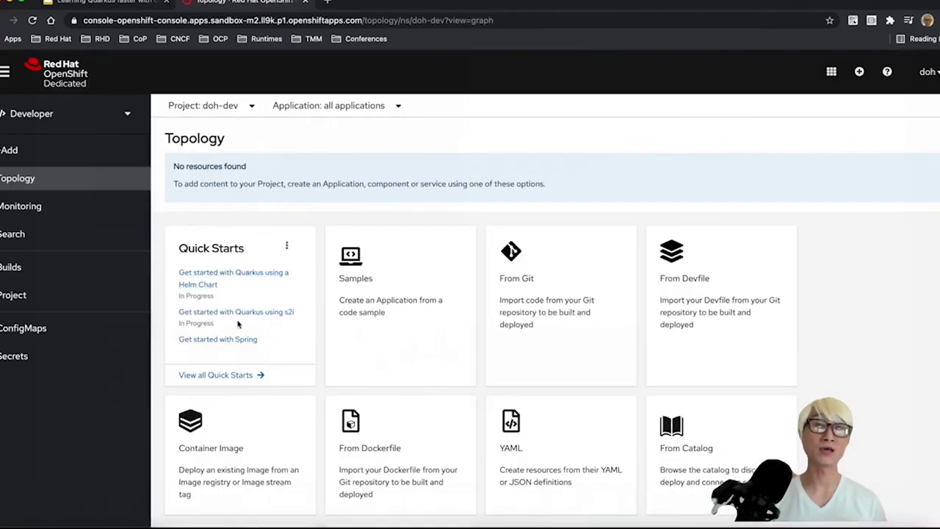
- Filter the full list of quick starts by "quarkus" and start the "Get started with Quarkus using s2i" tour
click(231, 374)
click(263, 165)
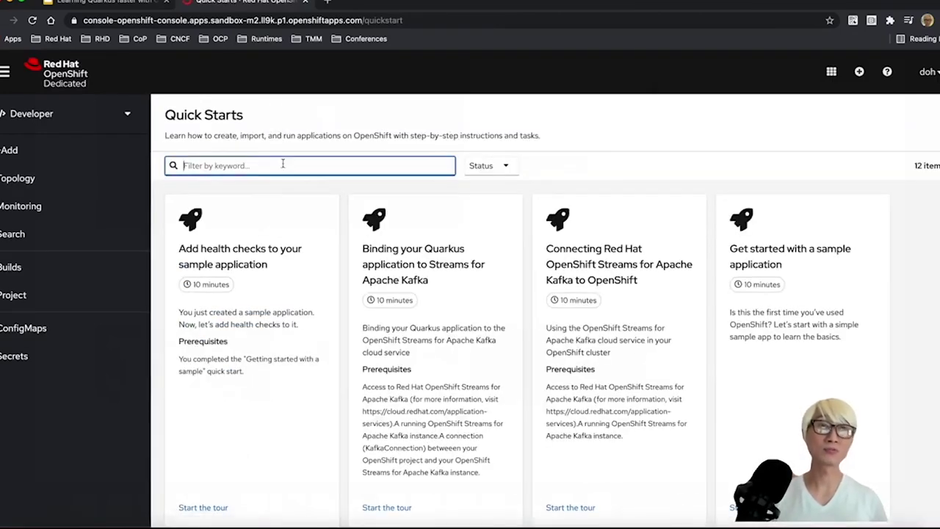
text(quarkus)
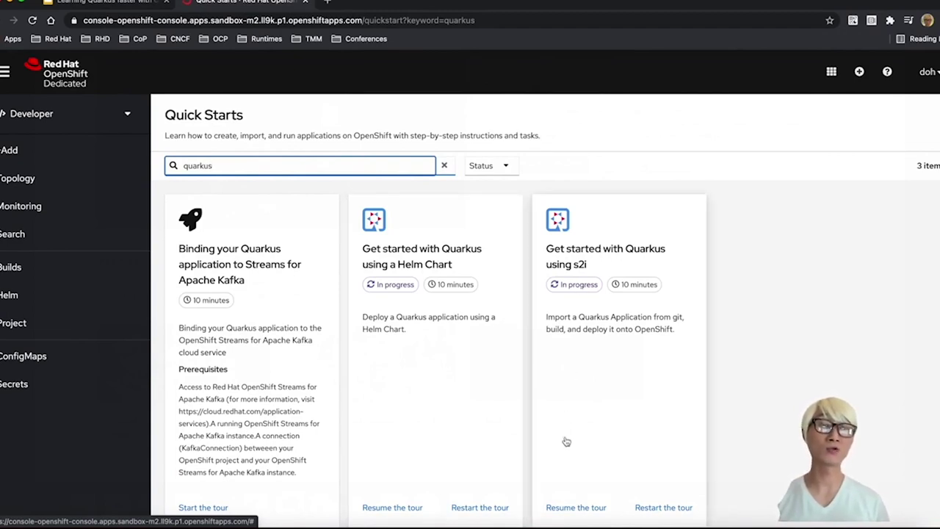
click(572, 289)
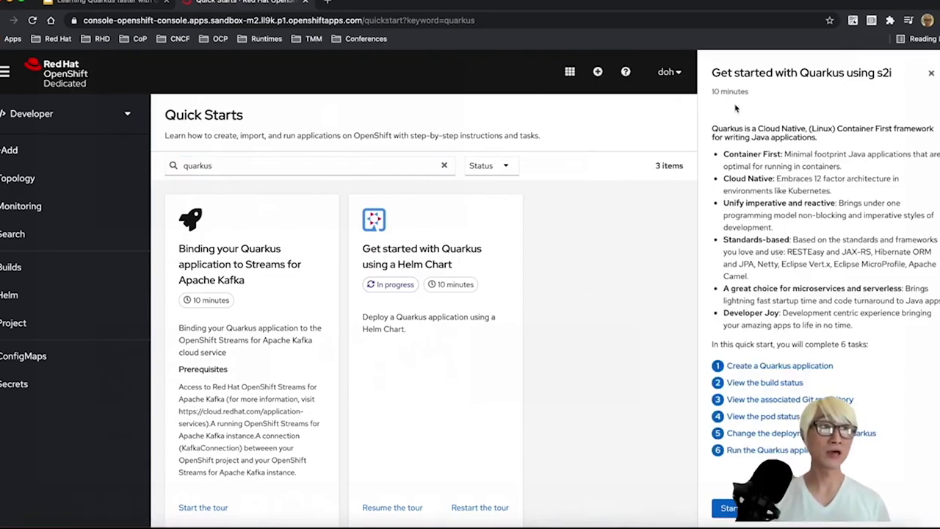
drag(713, 127, 861, 330)
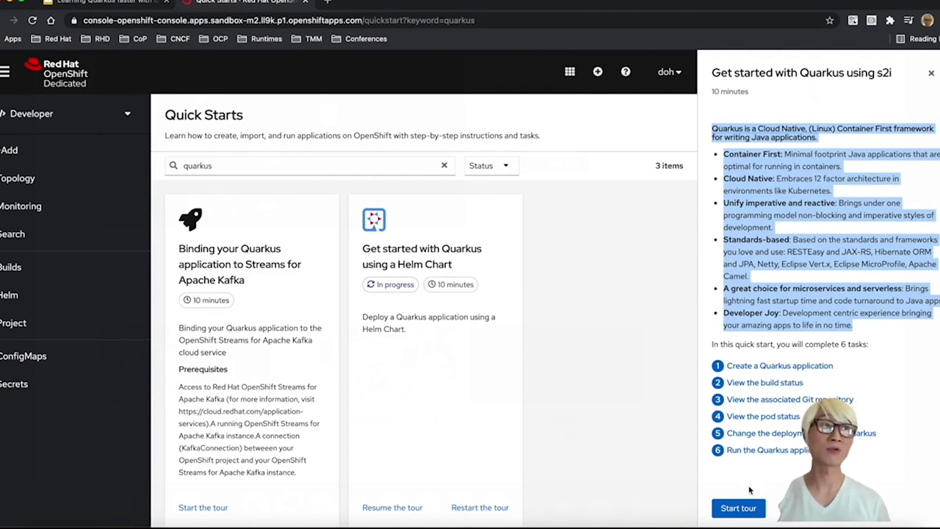
click(740, 507)
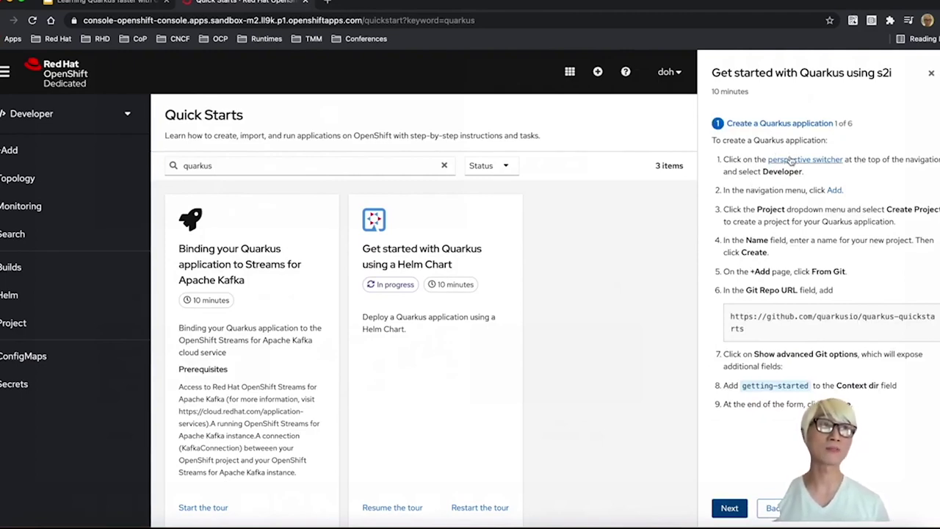
- Go to the Add page in the Developer perspective and check which projects are available
click(127, 121)
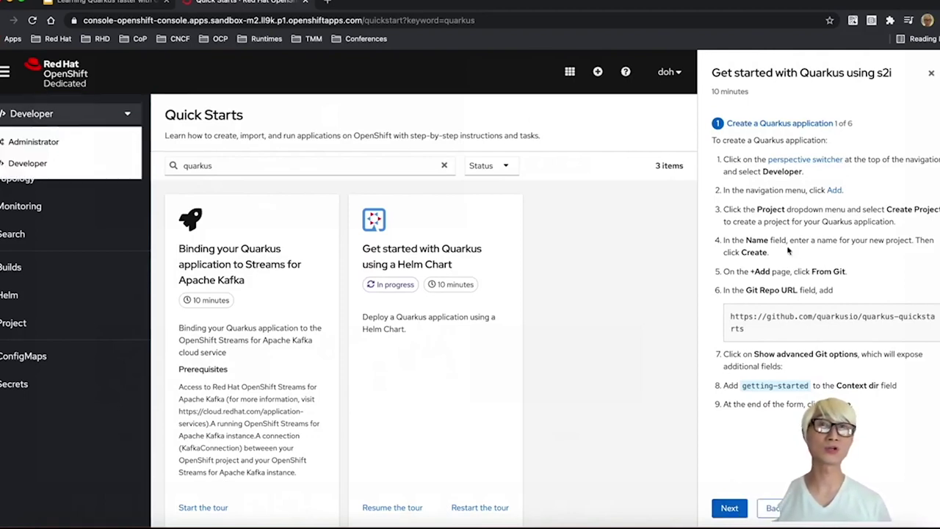
click(802, 204)
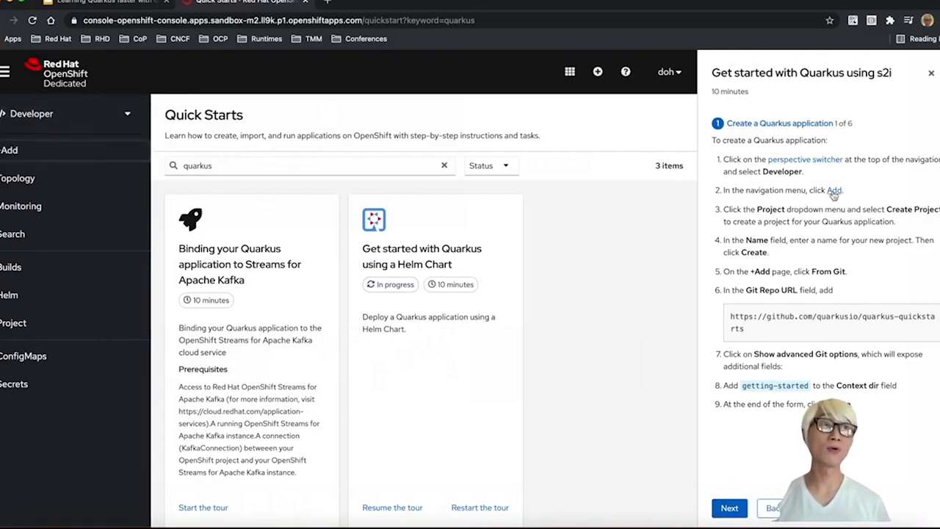
click(50, 158)
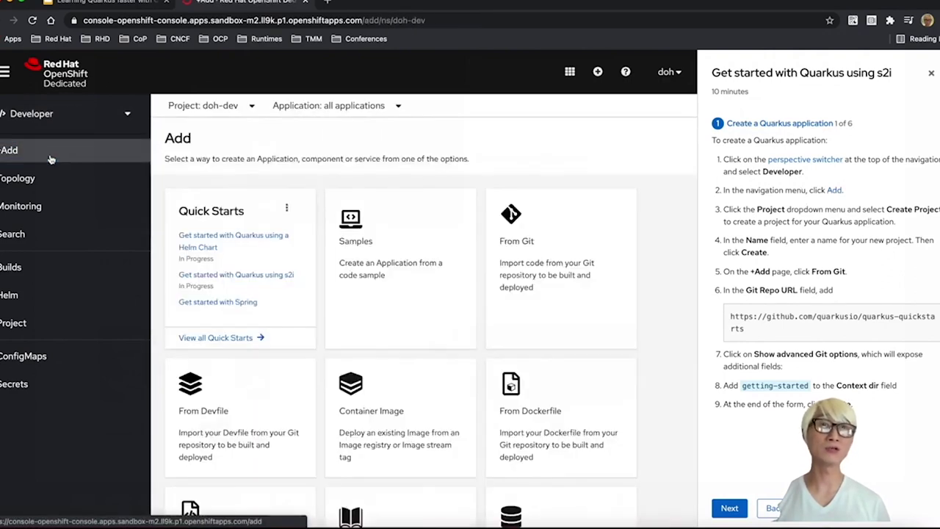
click(251, 107)
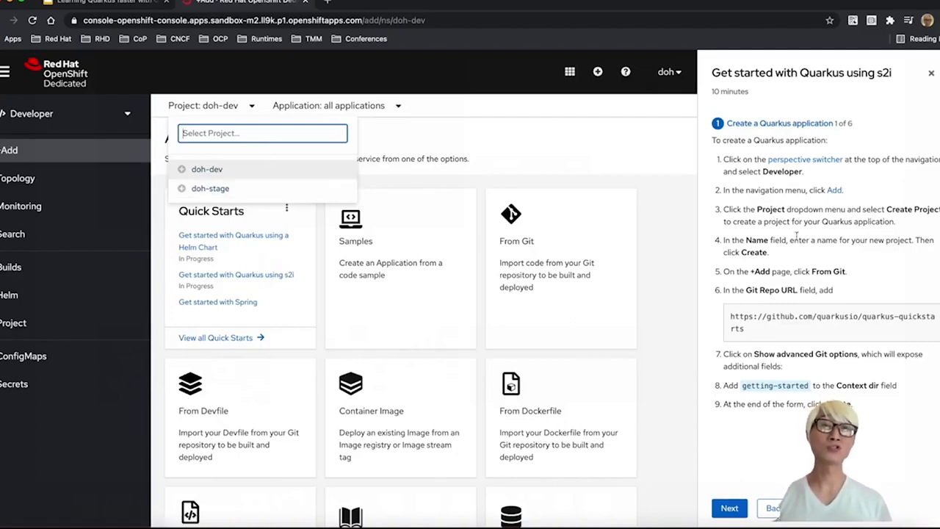
click(768, 269)
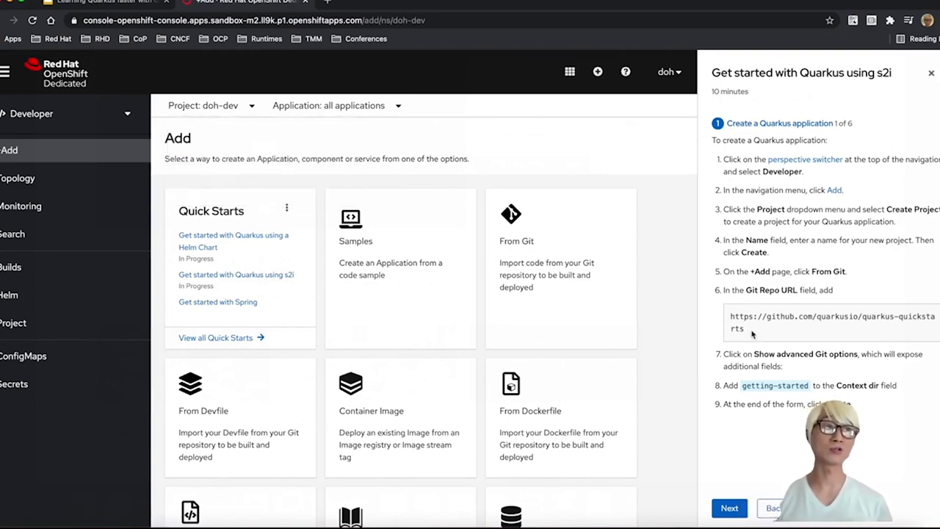
drag(755, 334, 724, 323)
key(ctrl+c)
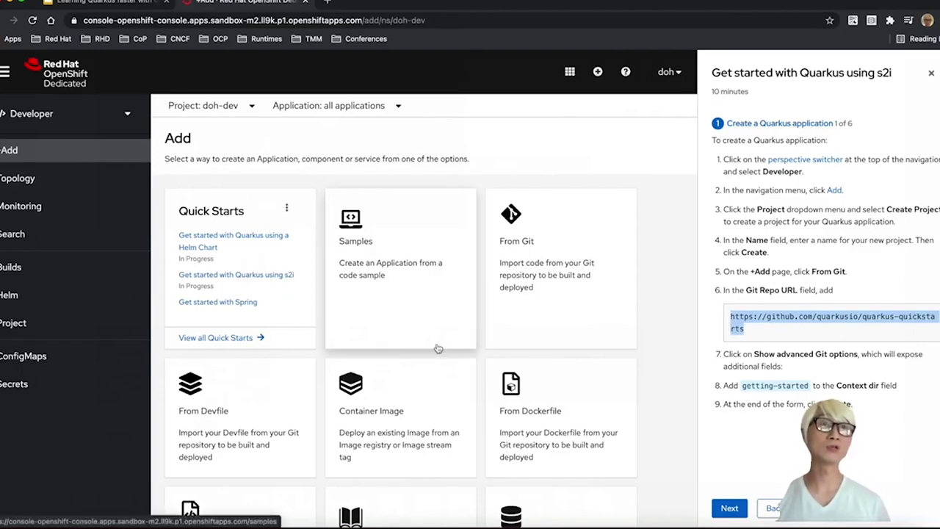
click(517, 300)
click(311, 243)
key(ctrl+v)
click(433, 261)
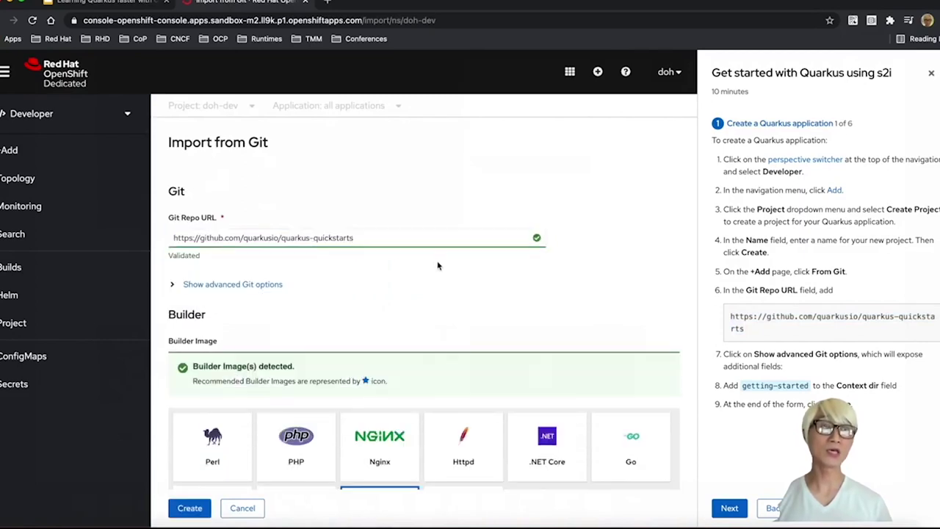
- Show the advanced Git options and set the context directory to /getting-started
click(265, 286)
scroll(265, 288, down, 1)
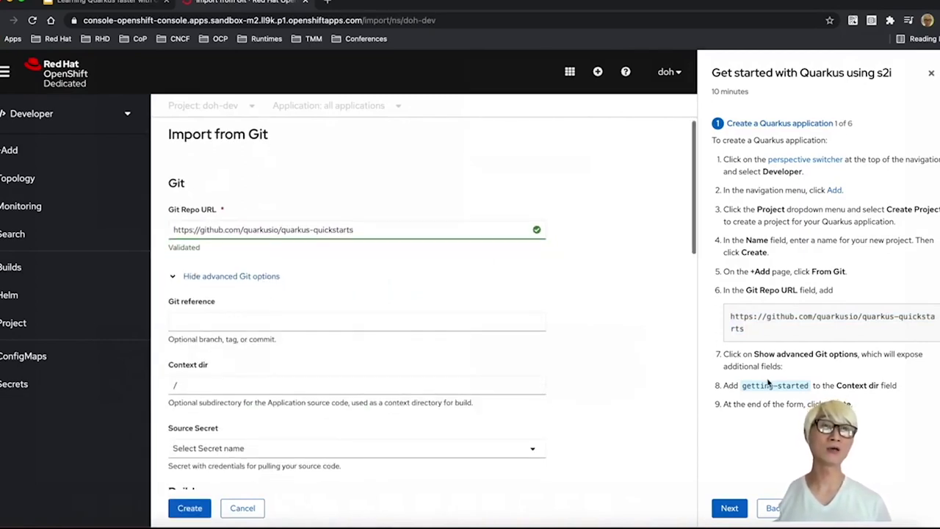
drag(744, 388, 806, 387)
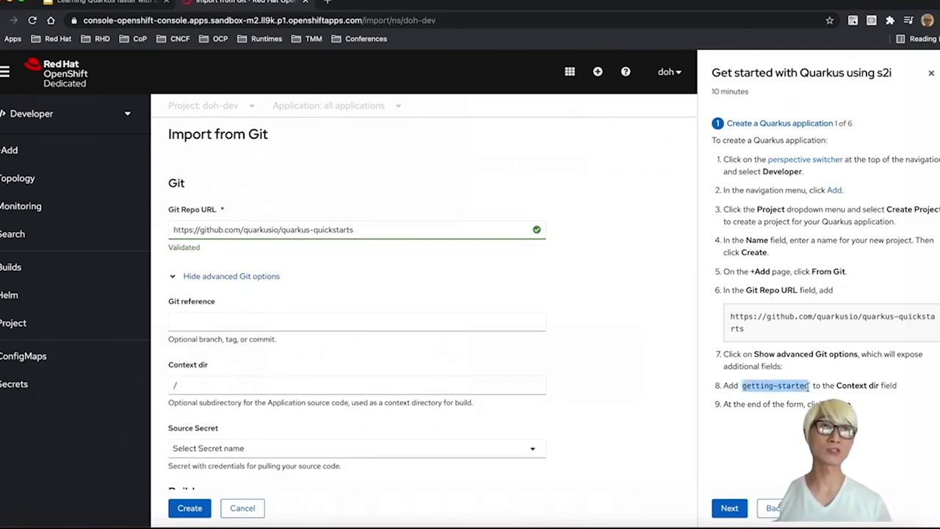
click(212, 385)
text(getting-started)
- Review the builder and resource settings, including the health check options, and create the Quarkus application
scroll(326, 359, down, 1)
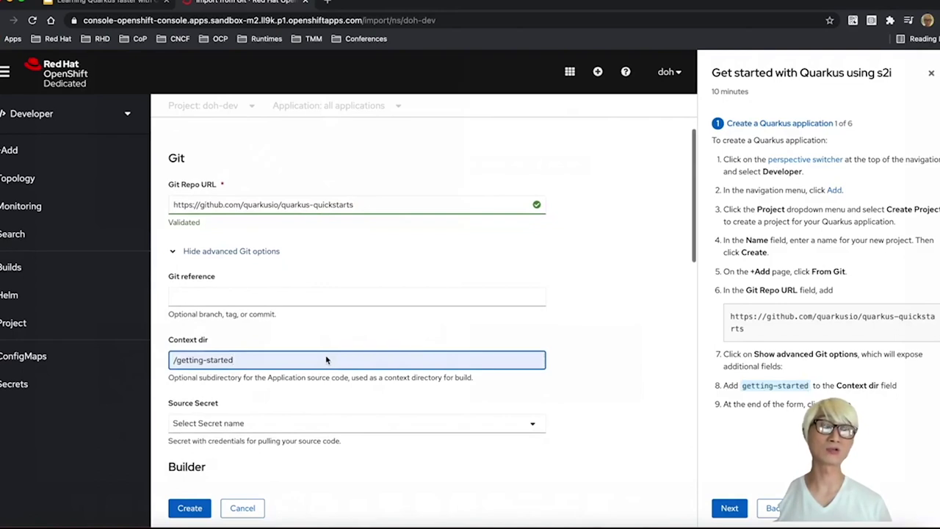
scroll(326, 360, down, 3)
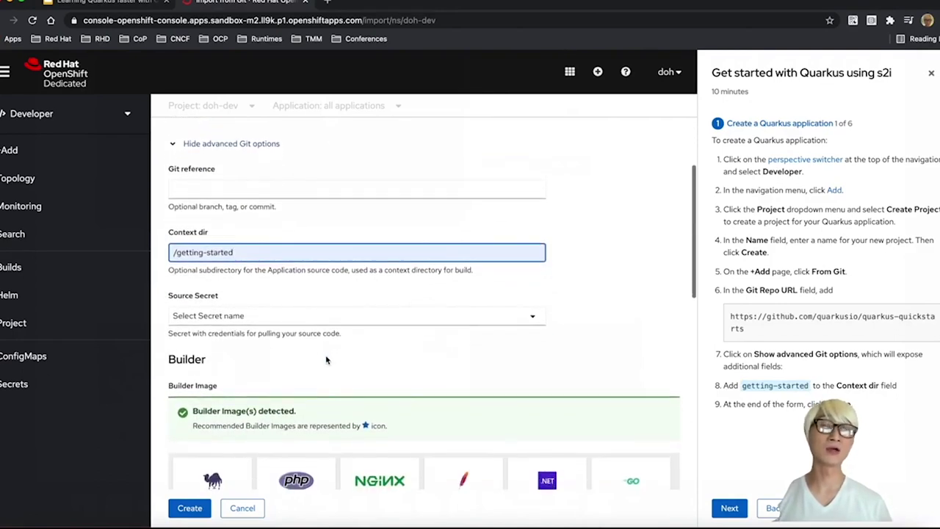
scroll(326, 359, down, 4)
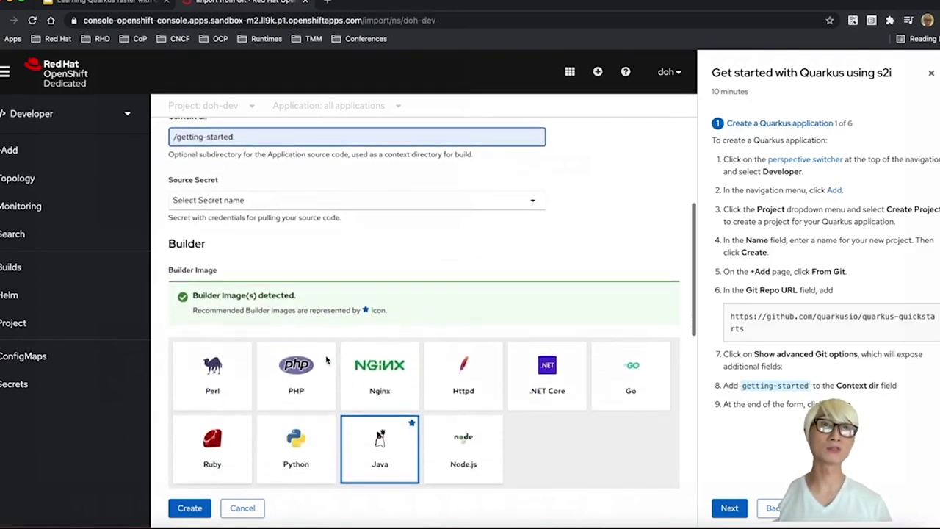
scroll(227, 433, down, 3)
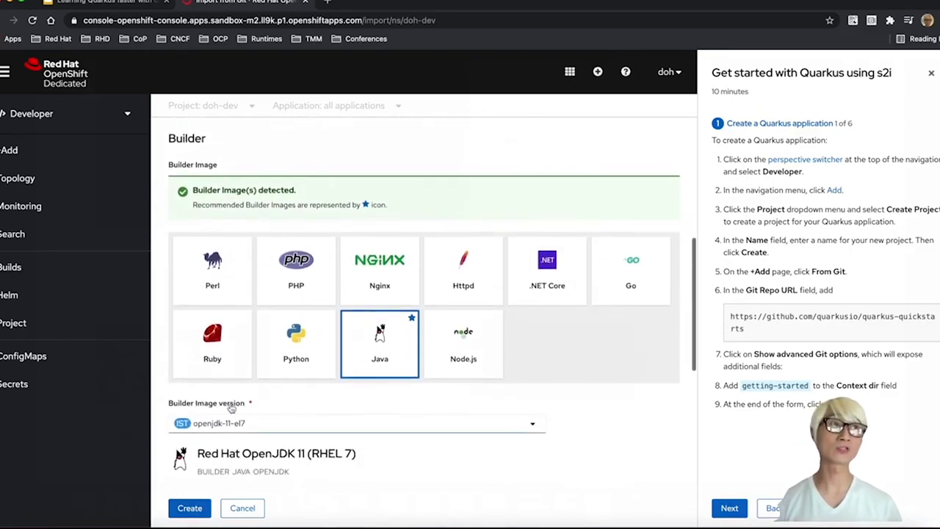
scroll(235, 403, down, 7)
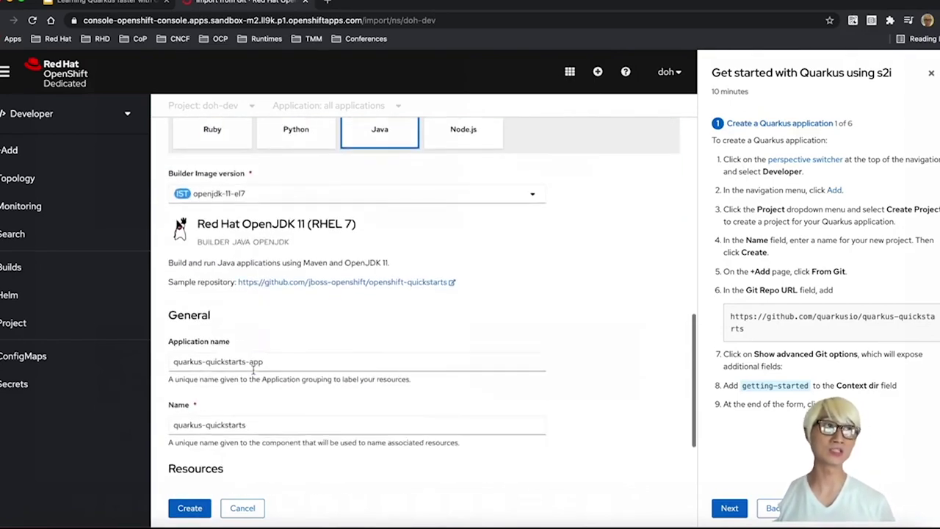
scroll(253, 371, down, 5)
scroll(254, 371, down, 2)
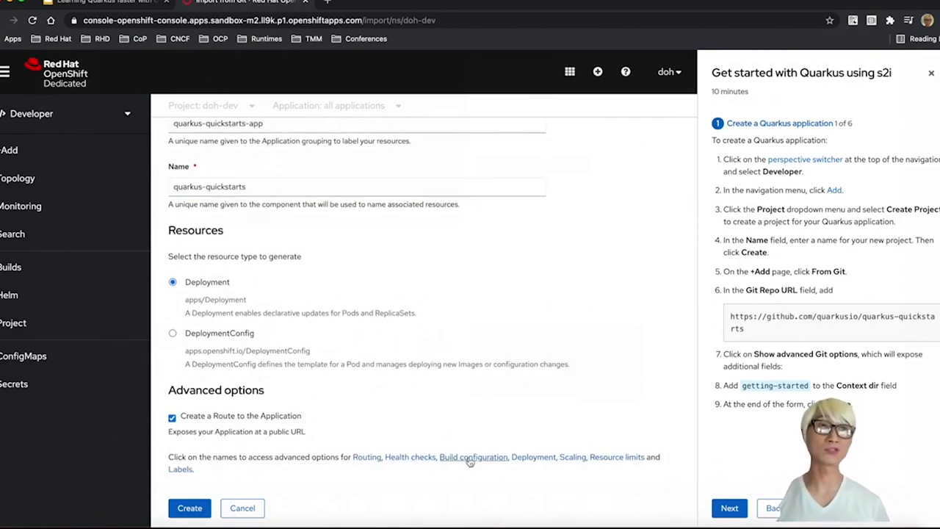
click(416, 458)
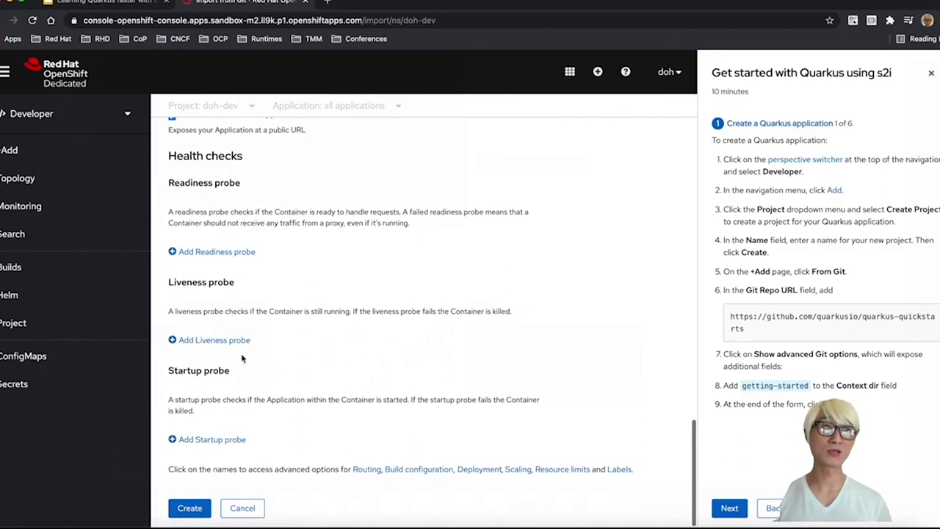
click(190, 507)
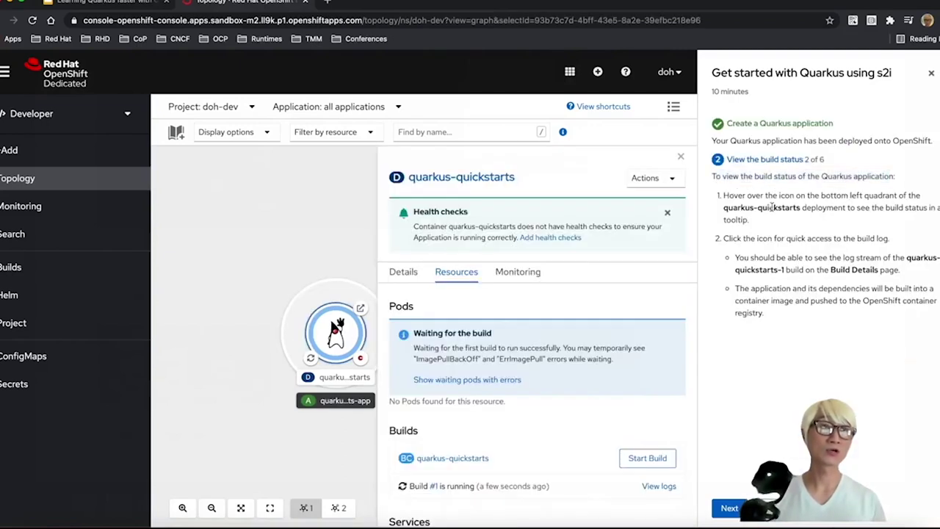
- Open the build log of the quarkus-quickstarts deployment from the topology and bring up the tour's check for the build status task
drag(737, 208, 788, 209)
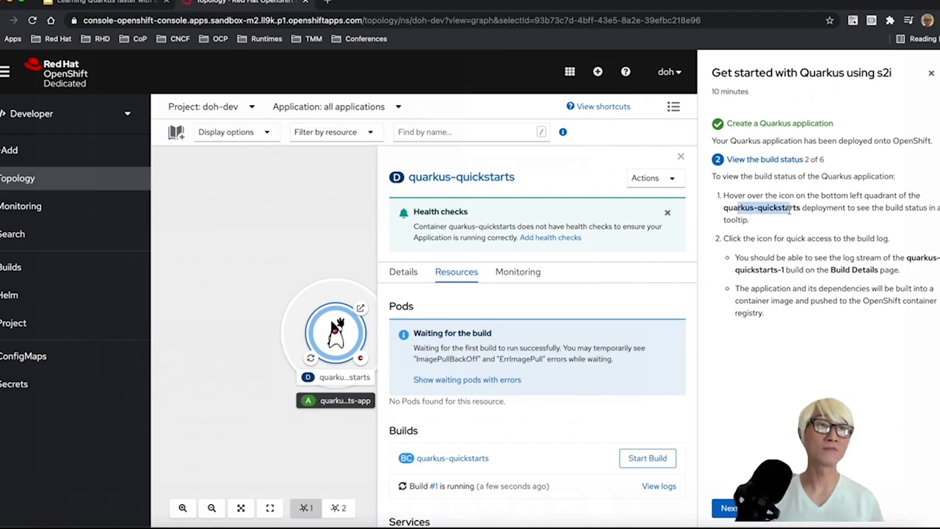
mouse_move(311, 359)
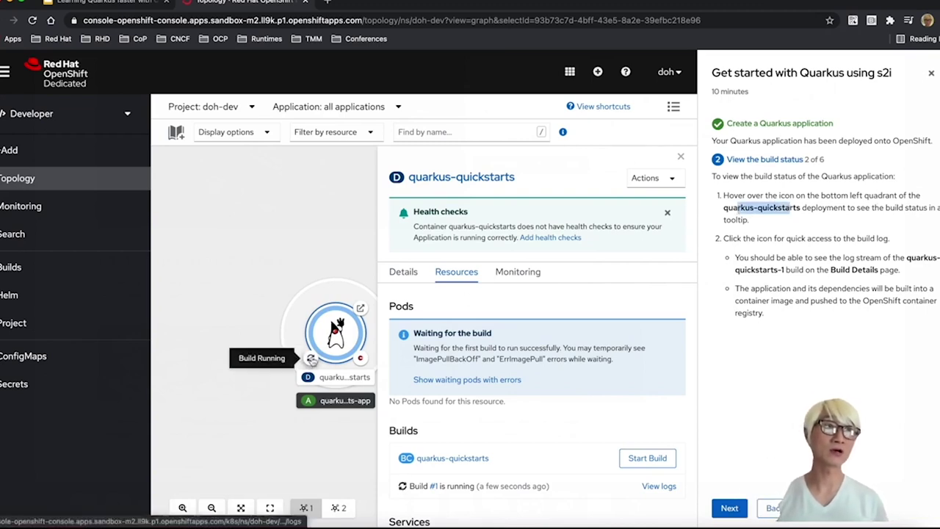
click(311, 358)
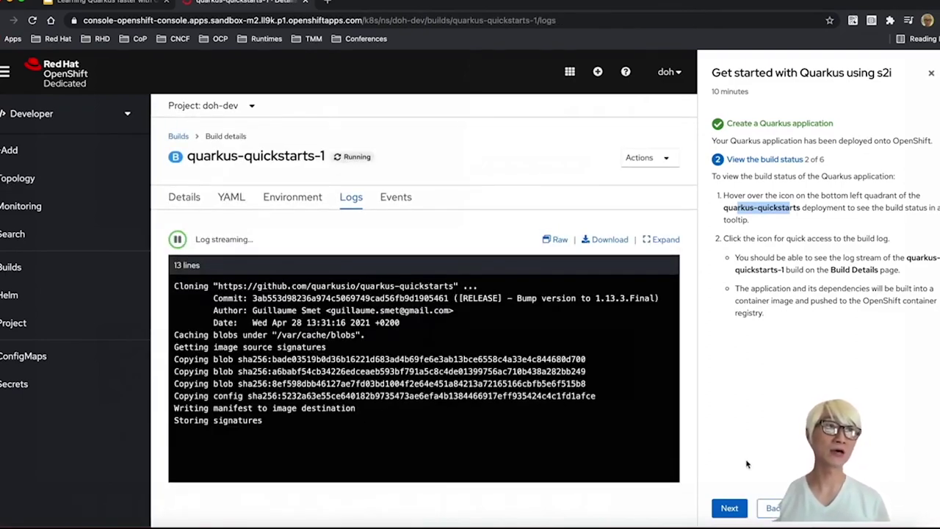
click(728, 507)
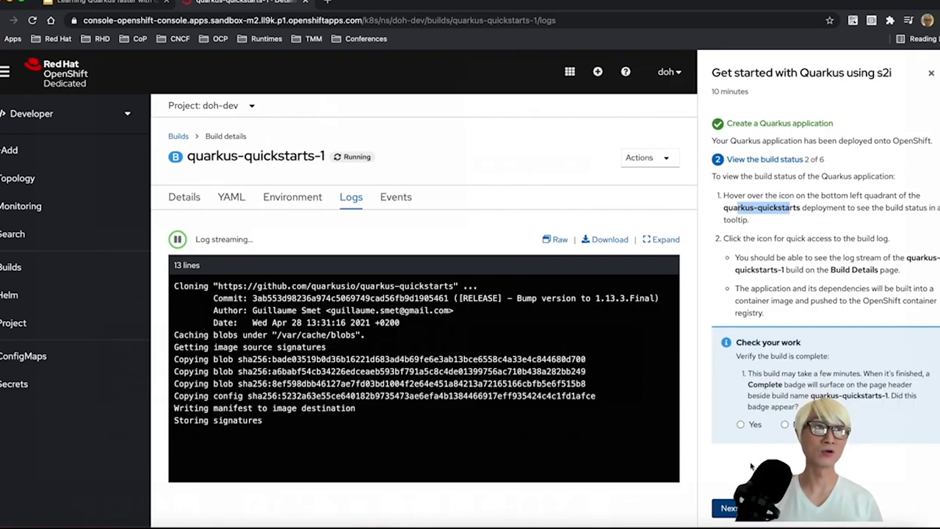
drag(743, 357, 838, 359)
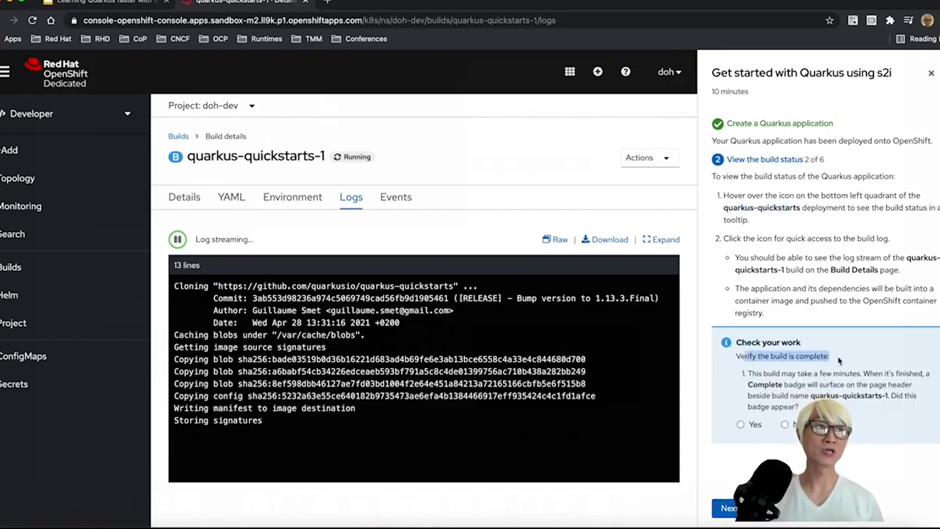
- Read the tour's build completion check, pausing and resuming the quarkus-quickstarts-1 log stream while the build runs
click(792, 358)
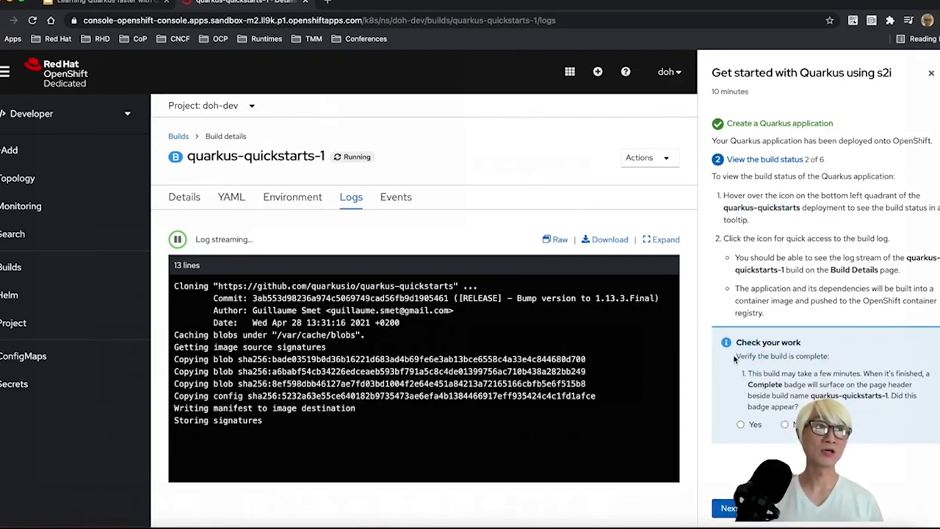
drag(734, 357, 836, 360)
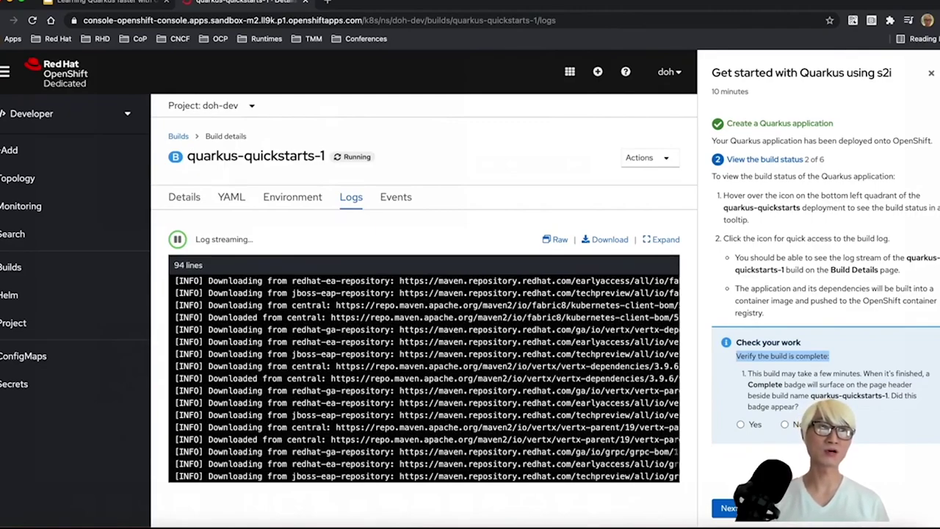
click(177, 239)
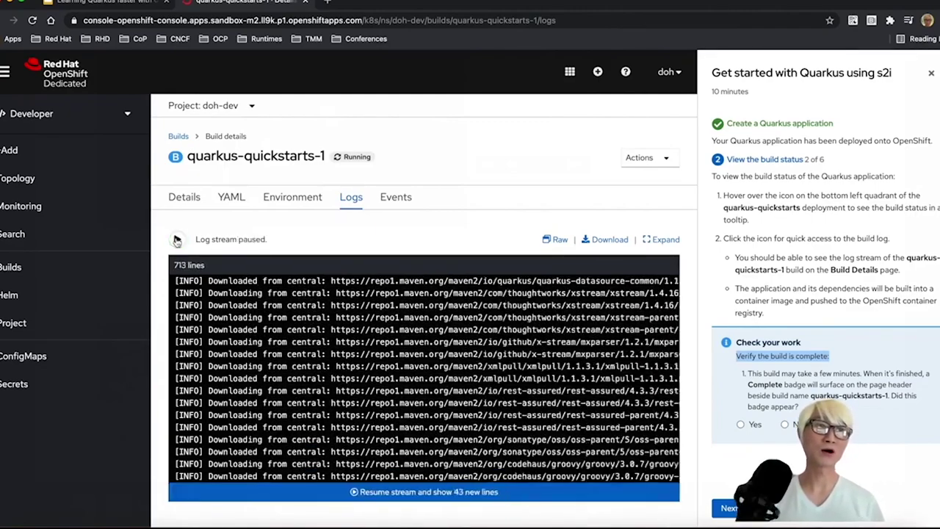
click(177, 238)
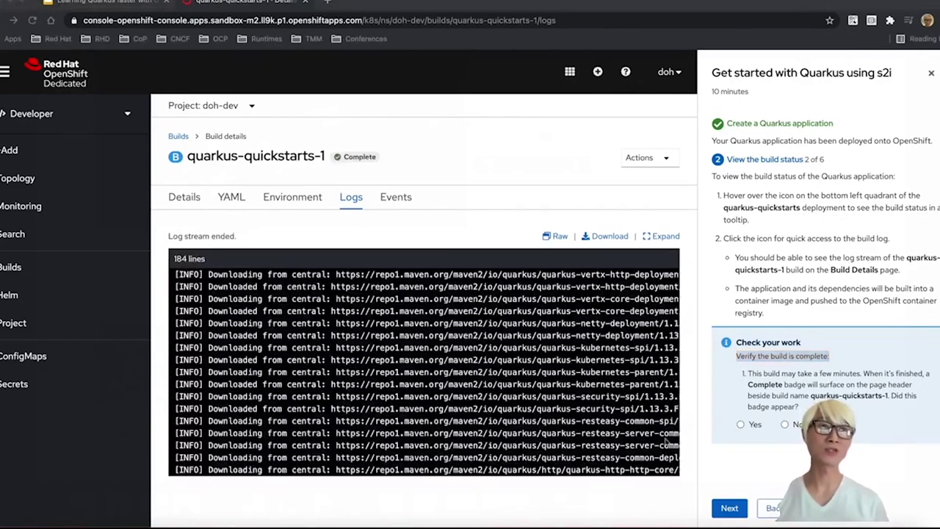
- Check the end of the build log for the image push result and answer Yes to complete the View the build status task
scroll(215, 429, down, 20)
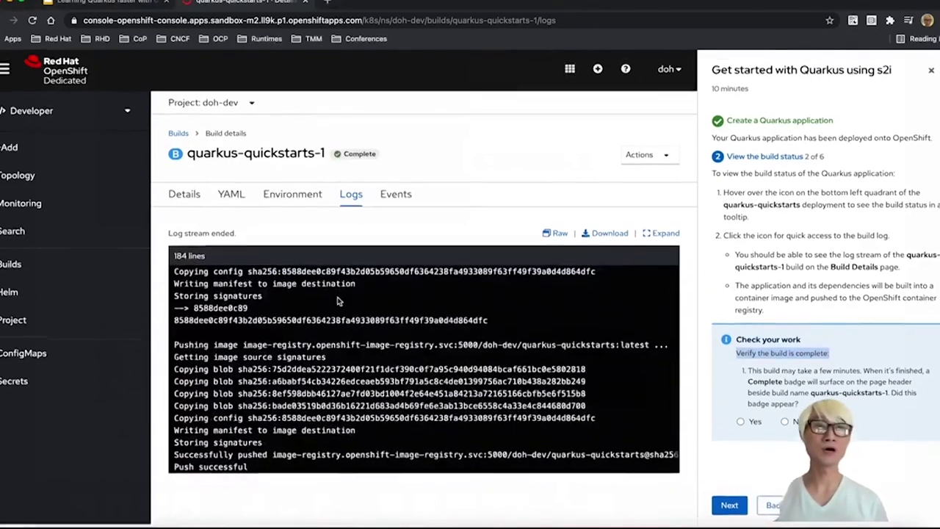
drag(175, 471, 257, 475)
click(742, 425)
click(730, 513)
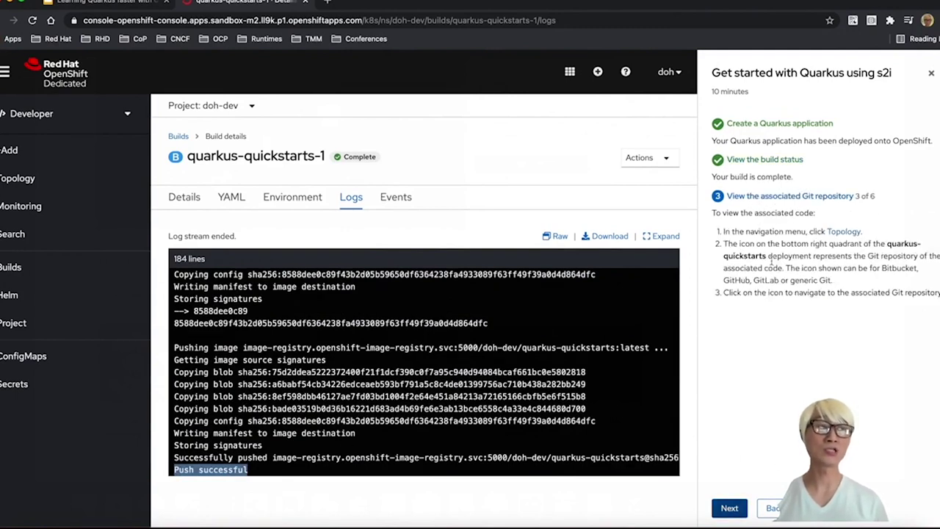
- Open the quarkus-quickstarts source code from the topology in CodeReady Workspaces and dismiss the project import notifications
click(45, 180)
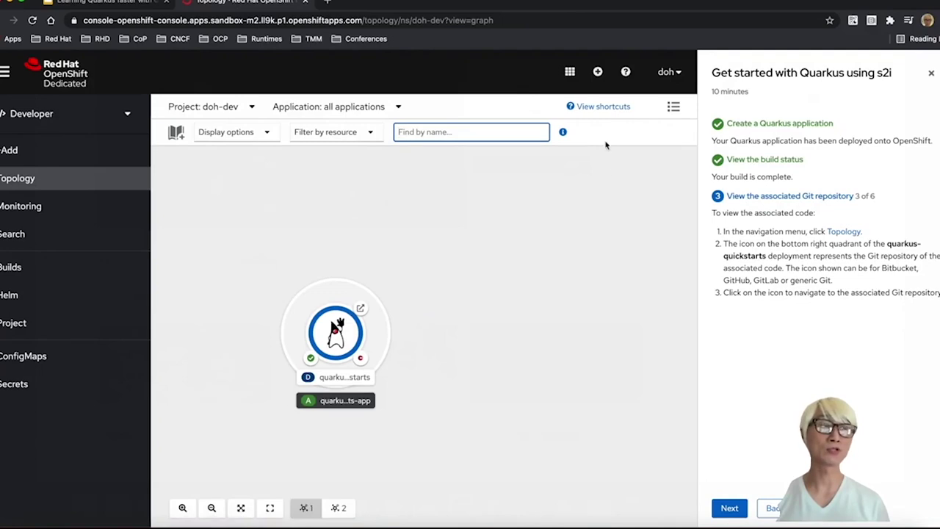
click(570, 74)
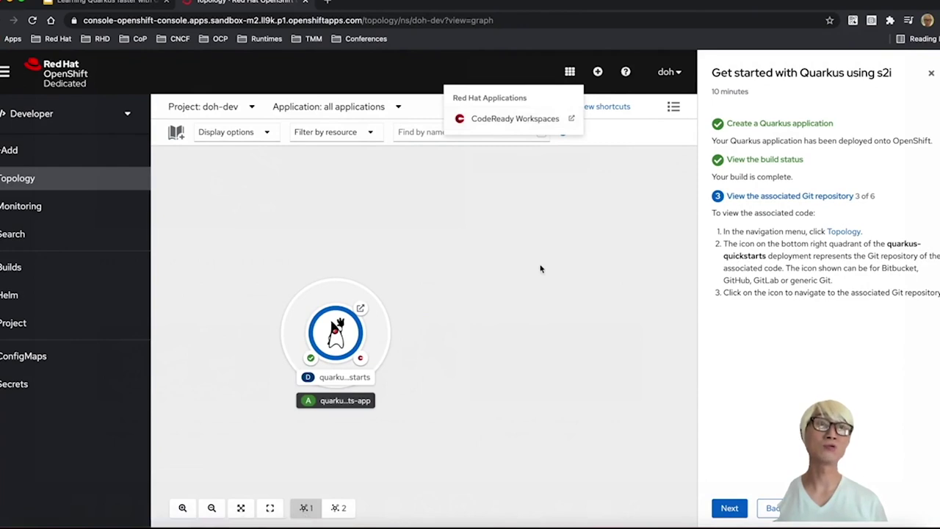
click(360, 357)
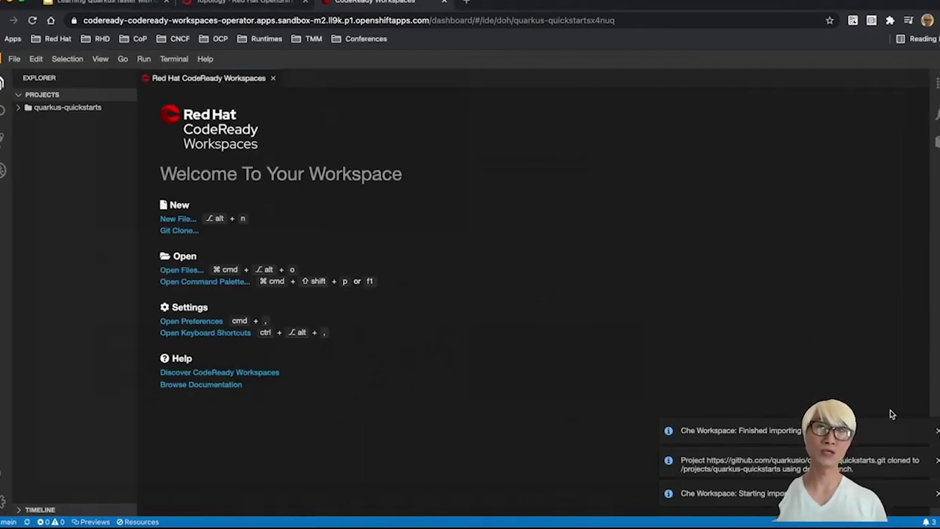
click(936, 431)
click(936, 460)
click(936, 493)
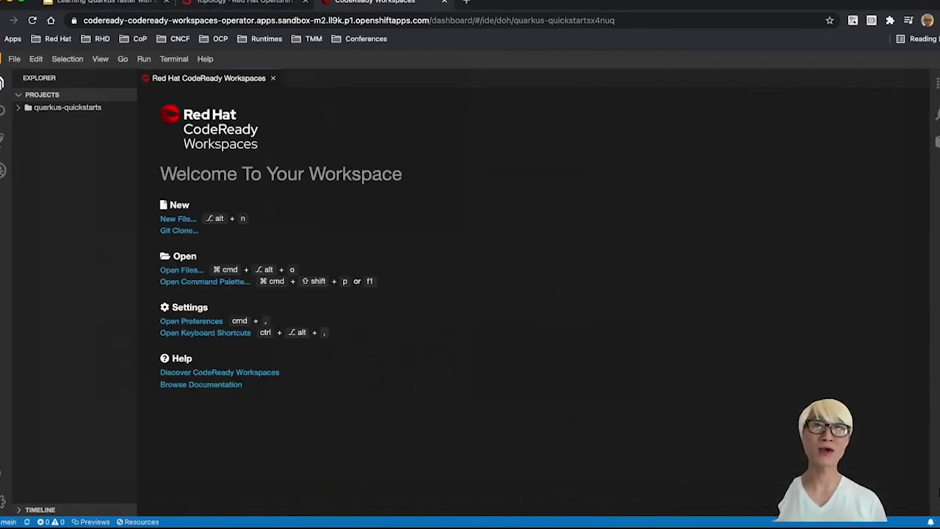
- Open GreetingResource.java from the getting-started project's src/main/java folders and widen the file explorer to show full file names
click(19, 108)
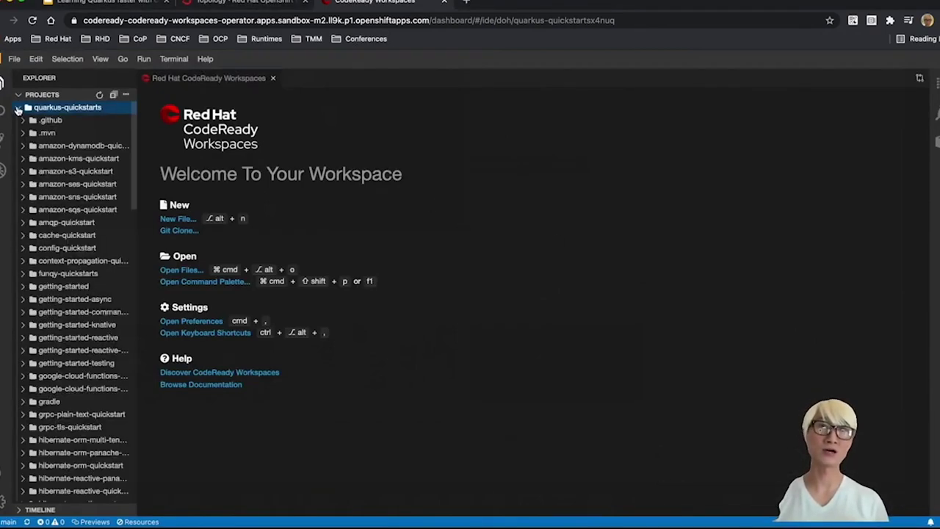
click(65, 287)
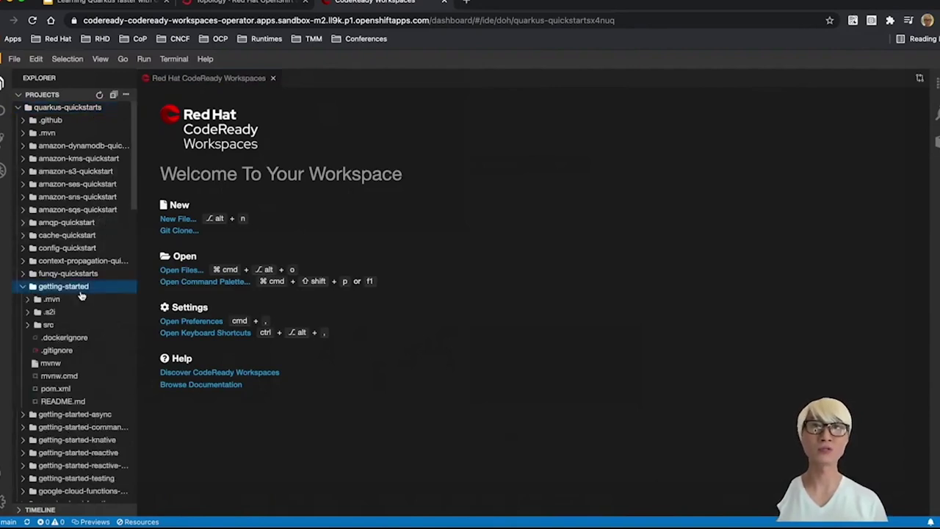
click(48, 325)
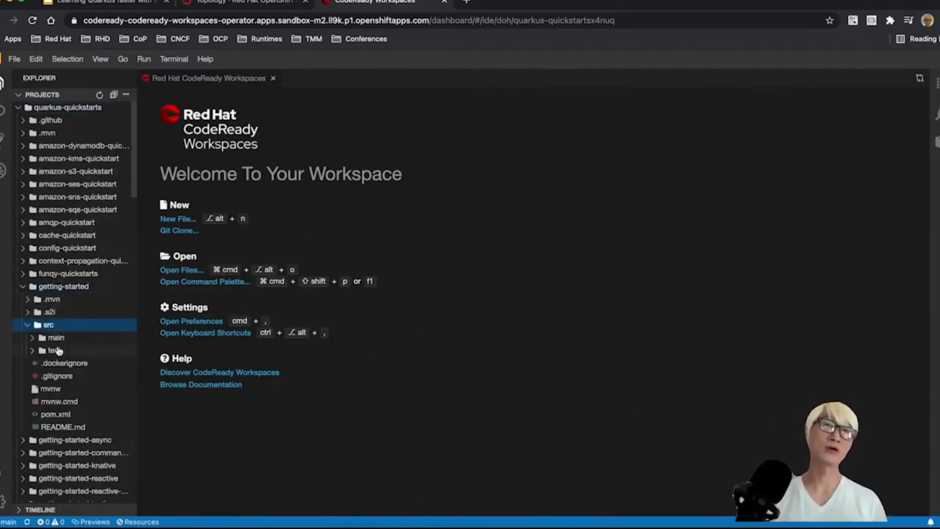
click(56, 338)
click(69, 363)
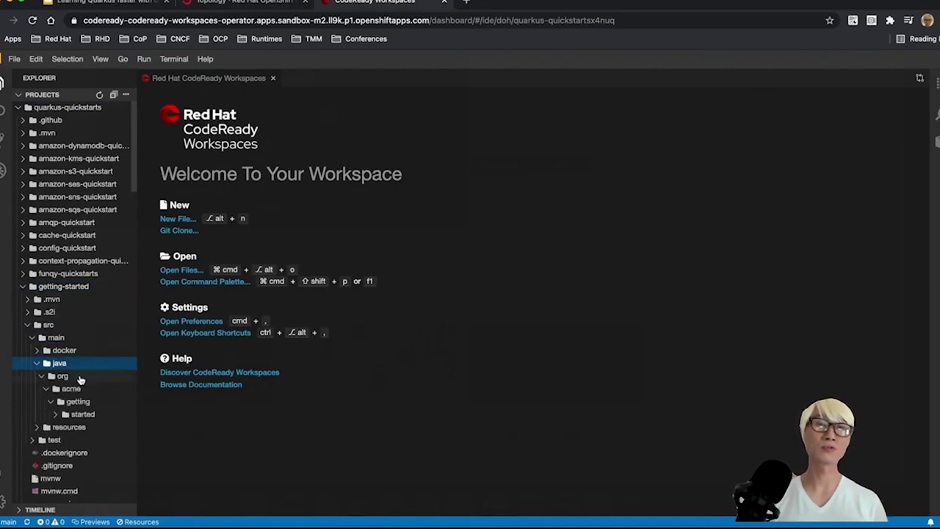
click(101, 427)
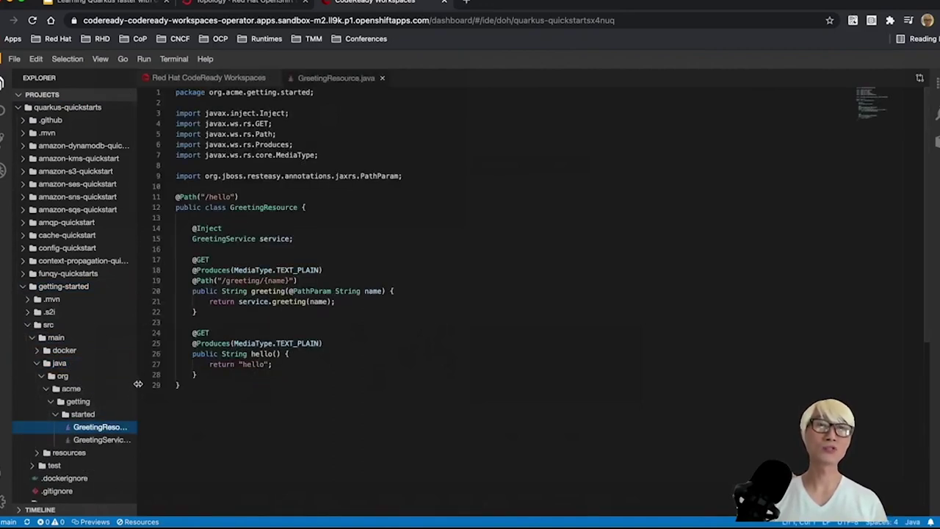
drag(136, 383, 208, 383)
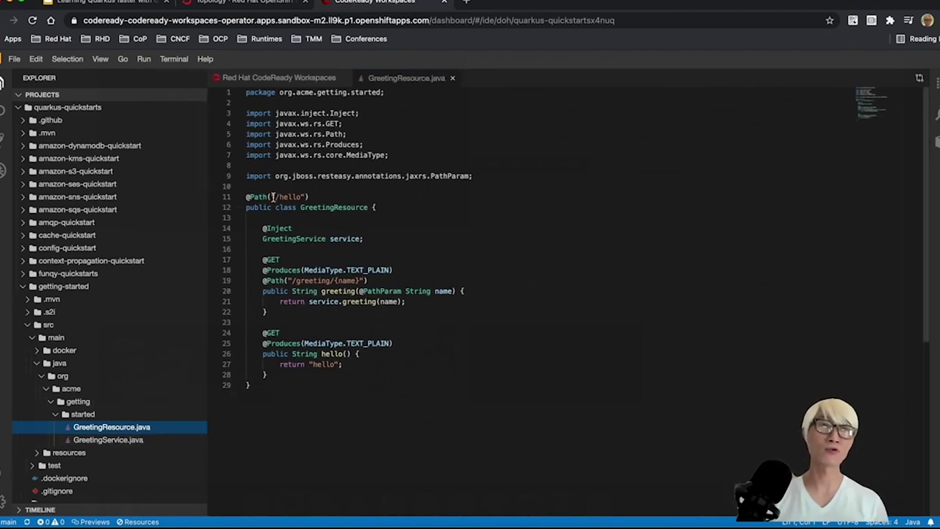
- Examine the /hello and /greeting/{name} endpoints in GreetingResource.java and the greeting method's return value in GreetingService.java
drag(271, 196, 310, 197)
drag(308, 364, 343, 364)
drag(287, 280, 367, 280)
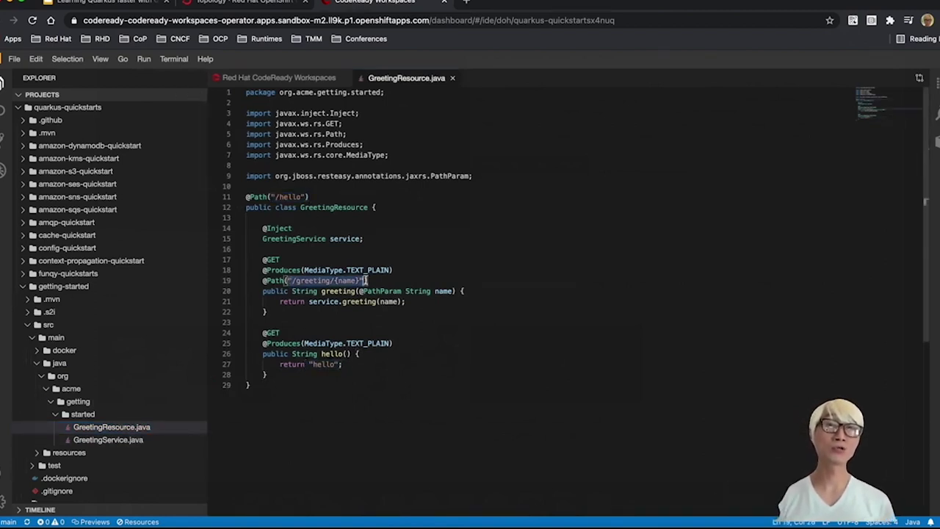
drag(309, 302, 402, 301)
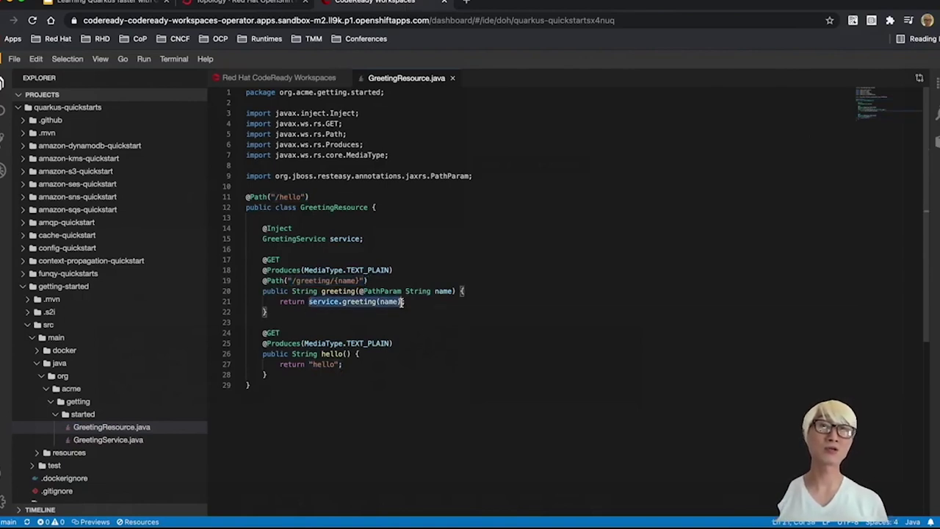
click(151, 440)
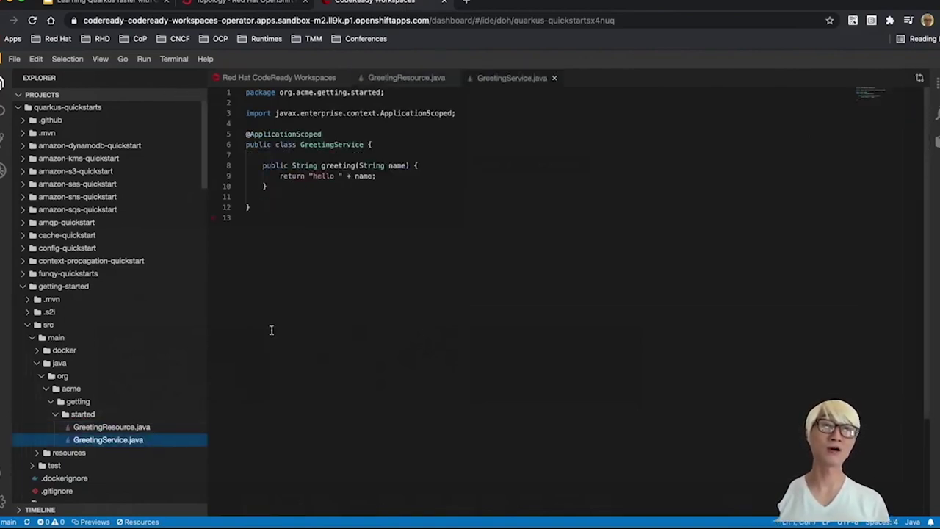
drag(308, 176, 385, 177)
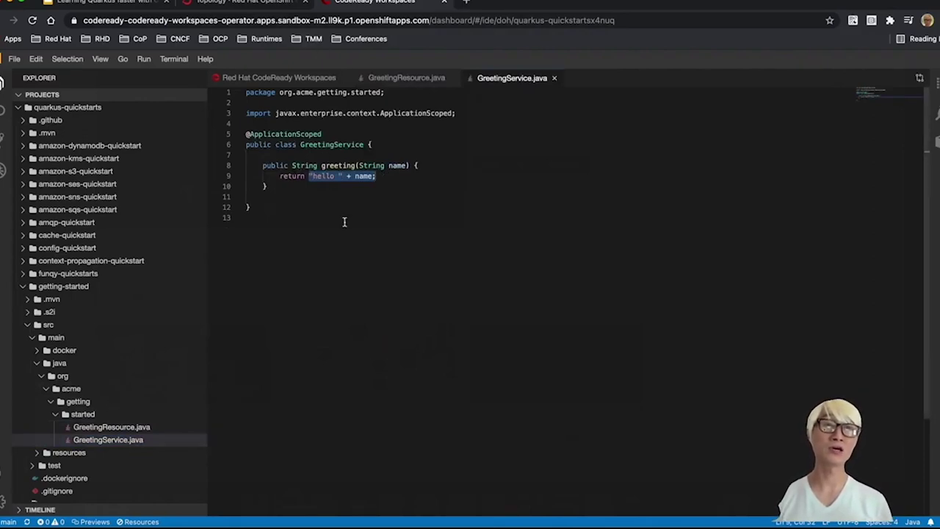
- Return to the OpenShift console and confirm the tour's View the associated Git repository task
click(261, 3)
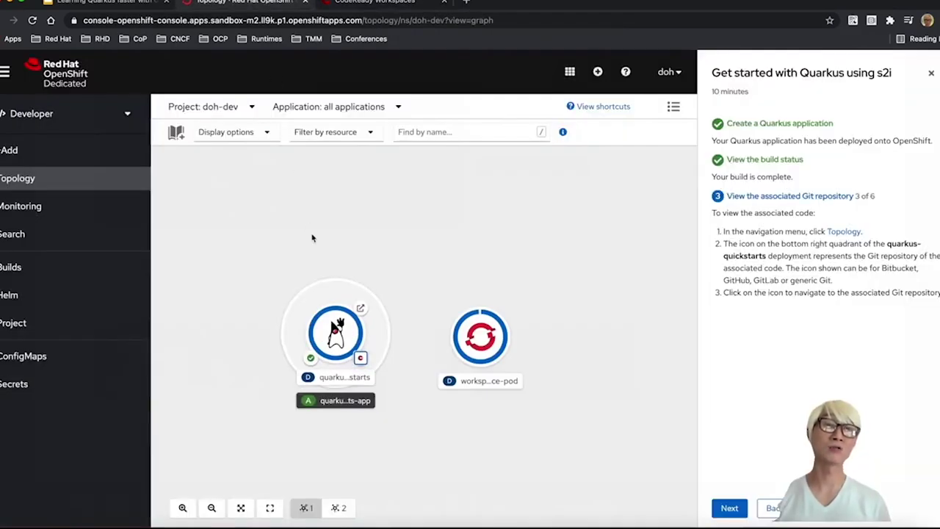
click(735, 507)
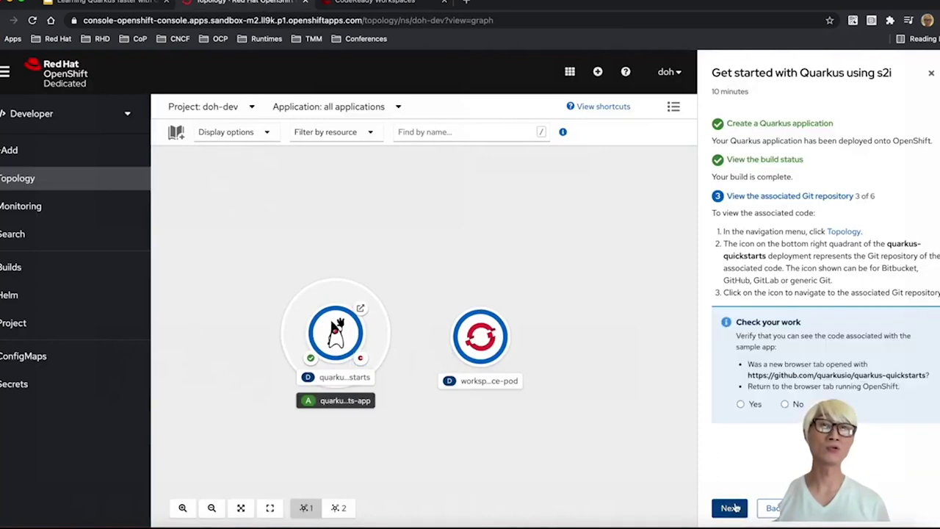
click(730, 505)
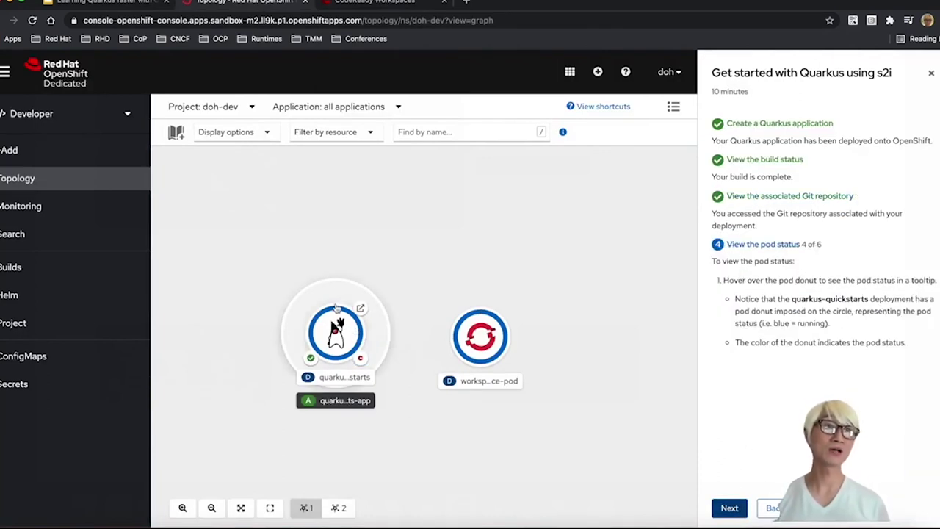
- Check the pod status of the quarkus-quickstarts deployment and answer Yes to complete the View the pod status task
mouse_move(336, 309)
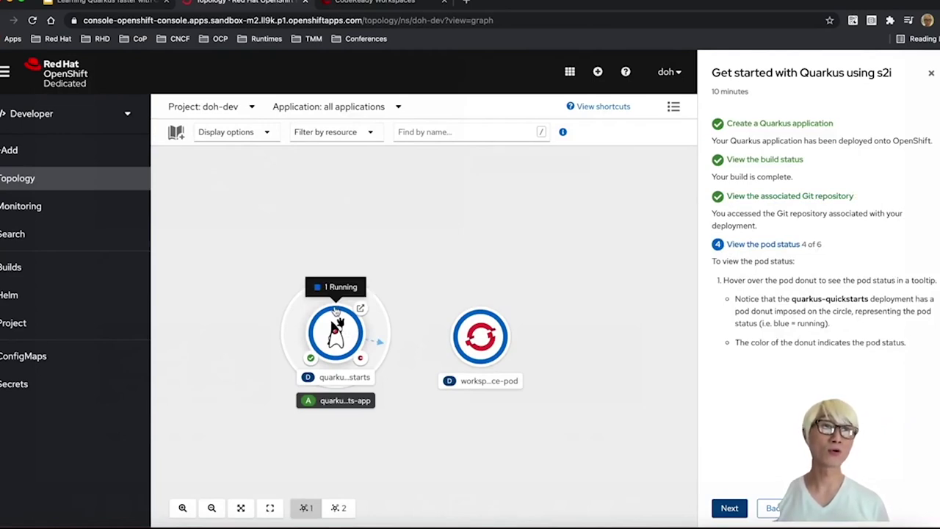
click(722, 506)
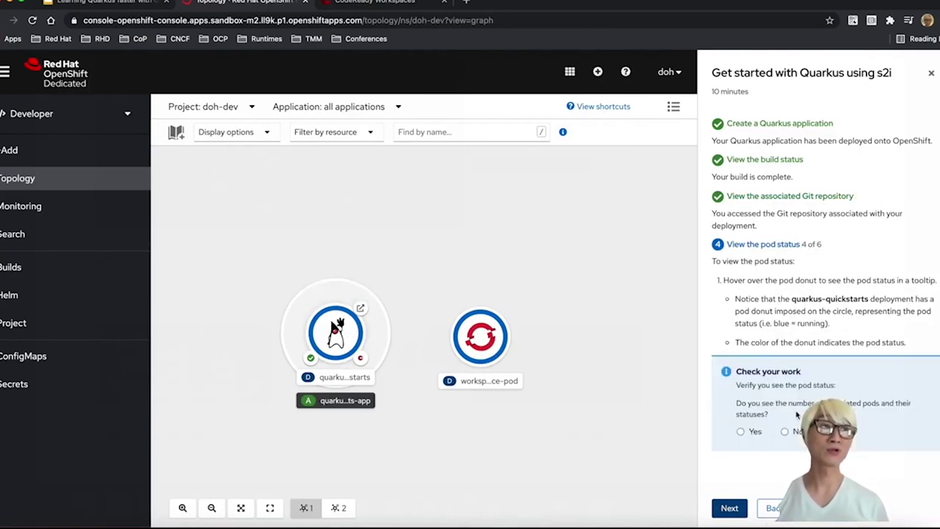
click(741, 433)
click(729, 507)
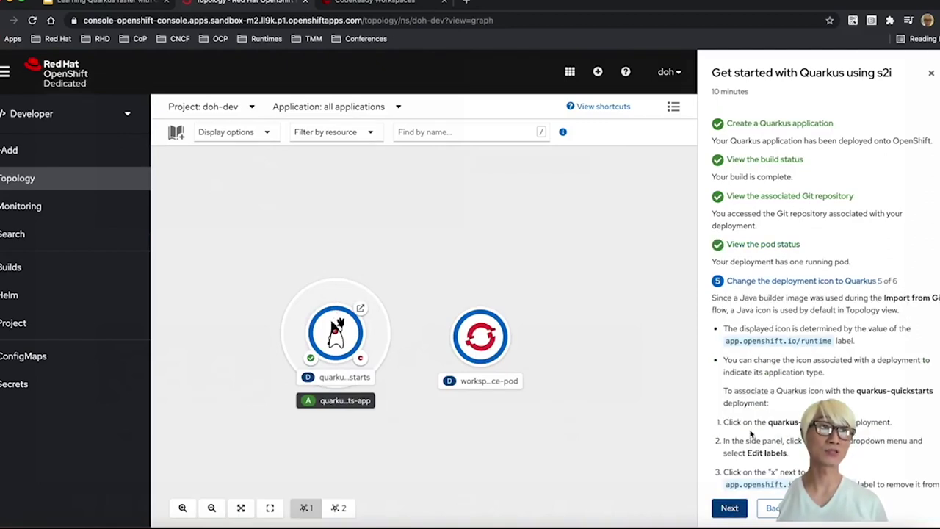
- Edit the labels of the quarkus-quickstarts deployment and remove the app.openshift.io/runtime=java label, as the tour's icon task describes
scroll(750, 435, down, 2)
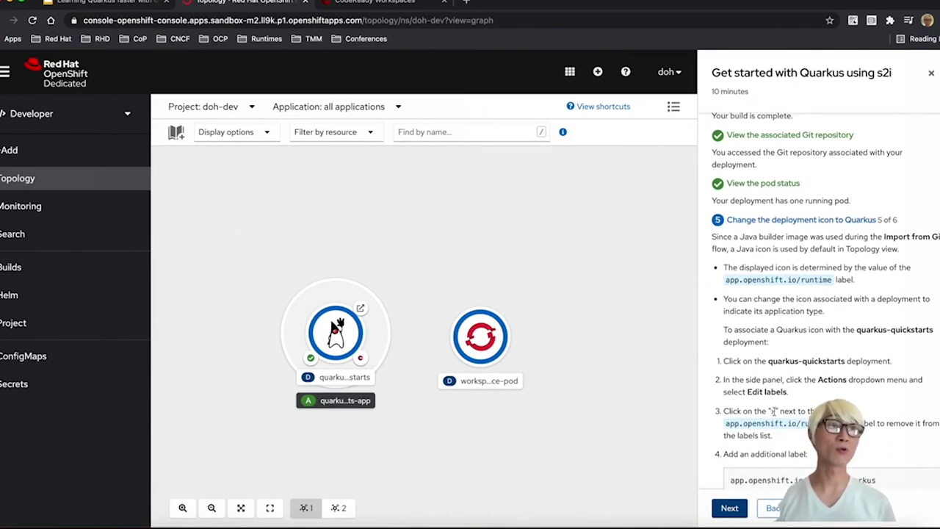
scroll(773, 412, down, 1)
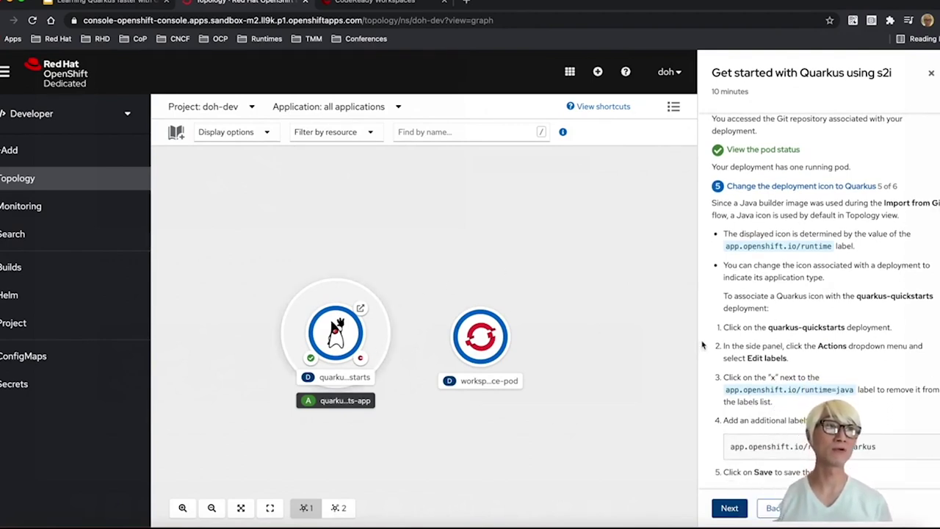
click(335, 332)
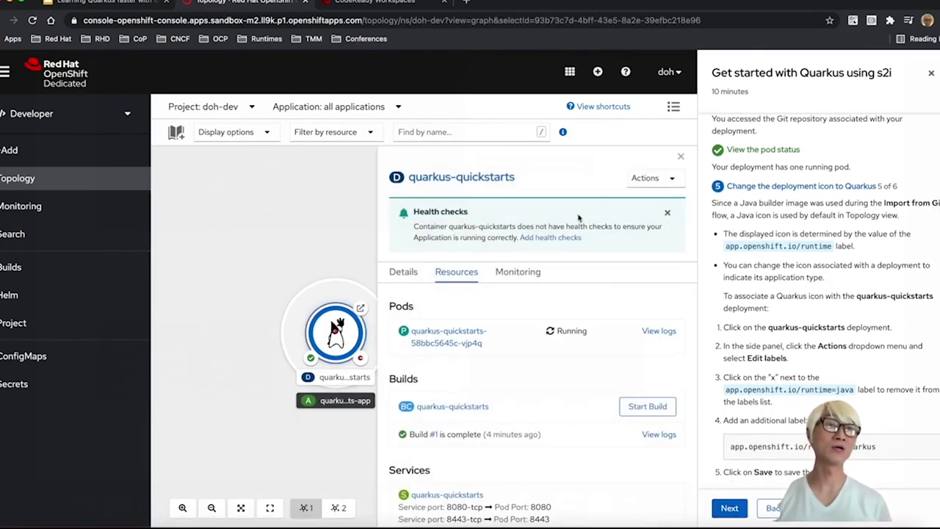
click(658, 178)
click(592, 376)
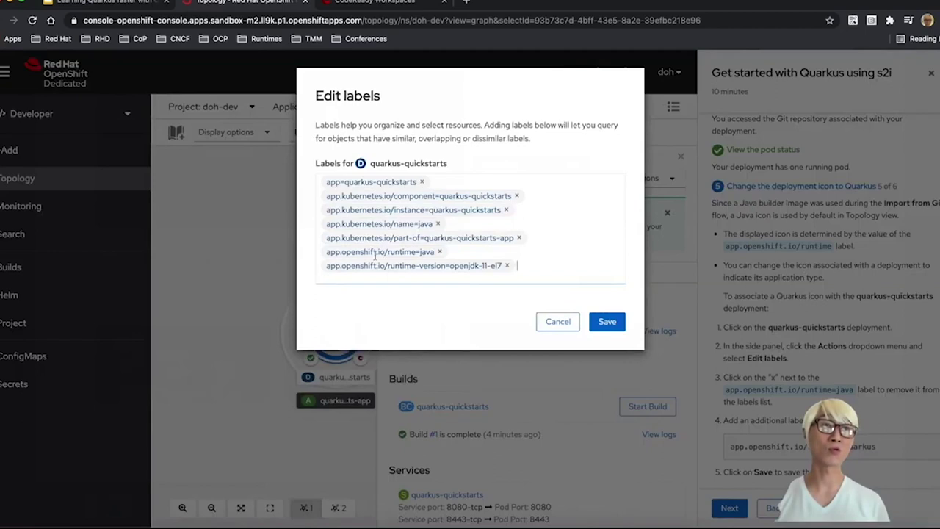
click(440, 251)
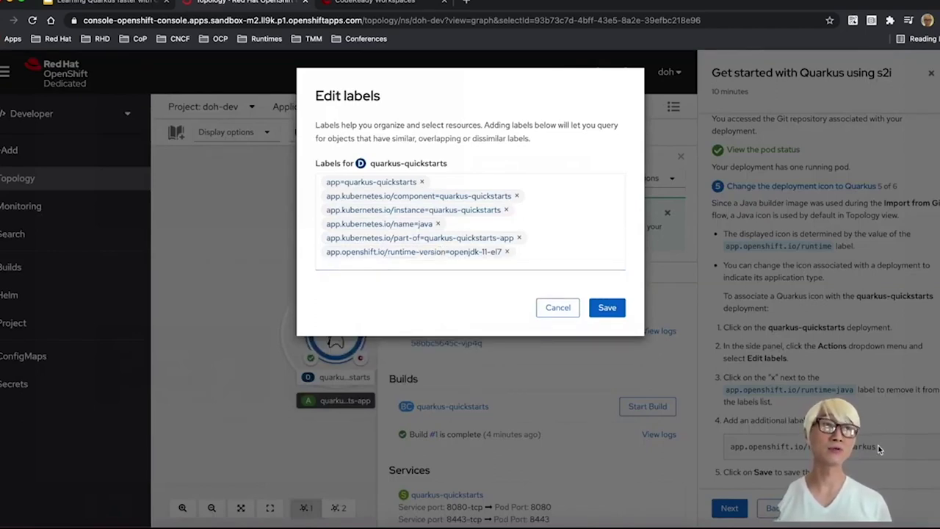
- Add the label app.openshift.io/runtime=quarkus to the quarkus-quickstarts deployment, save the labels and close the deployment's details
click(526, 229)
text(app.op)
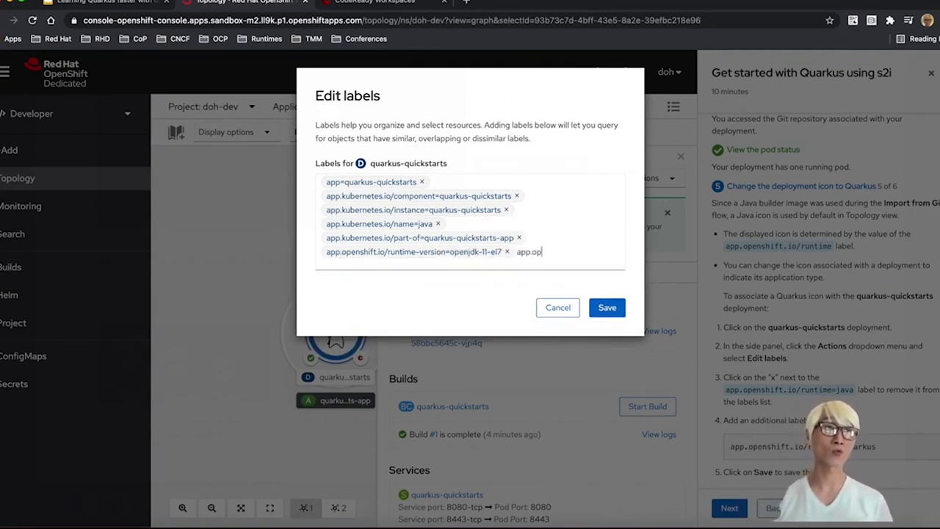
text(enshift.io)
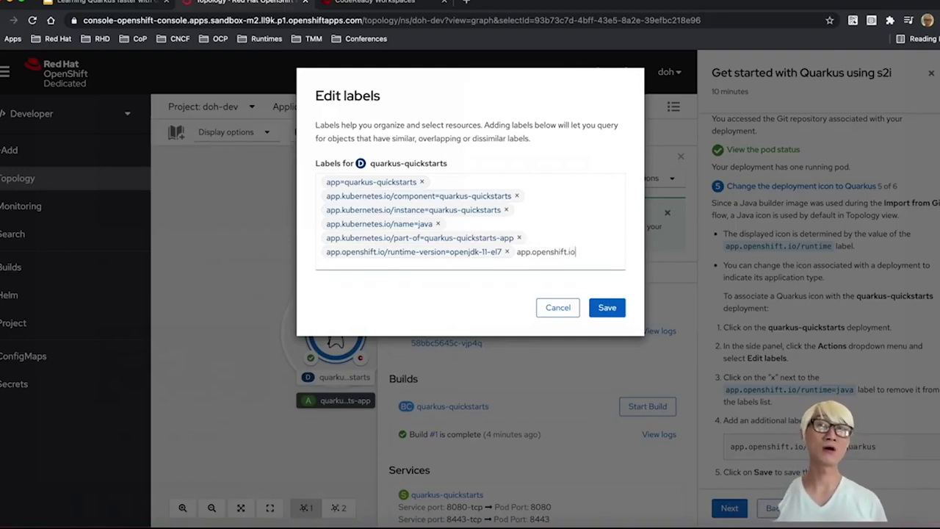
text(/runtime)
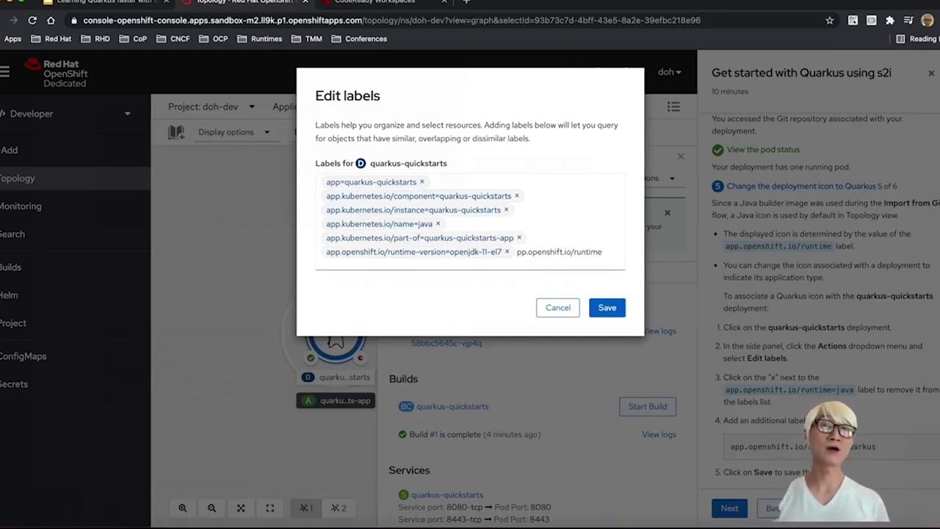
text(=quarkus)
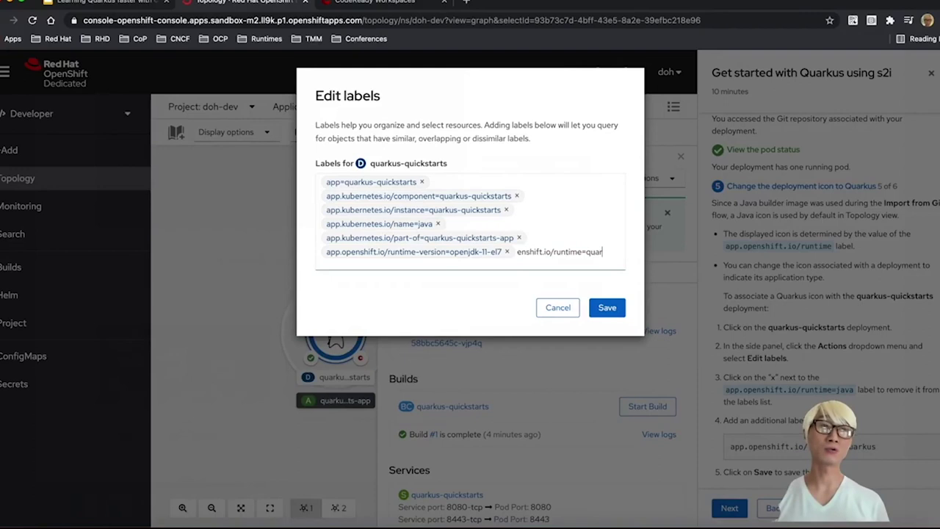
key(Return)
click(606, 307)
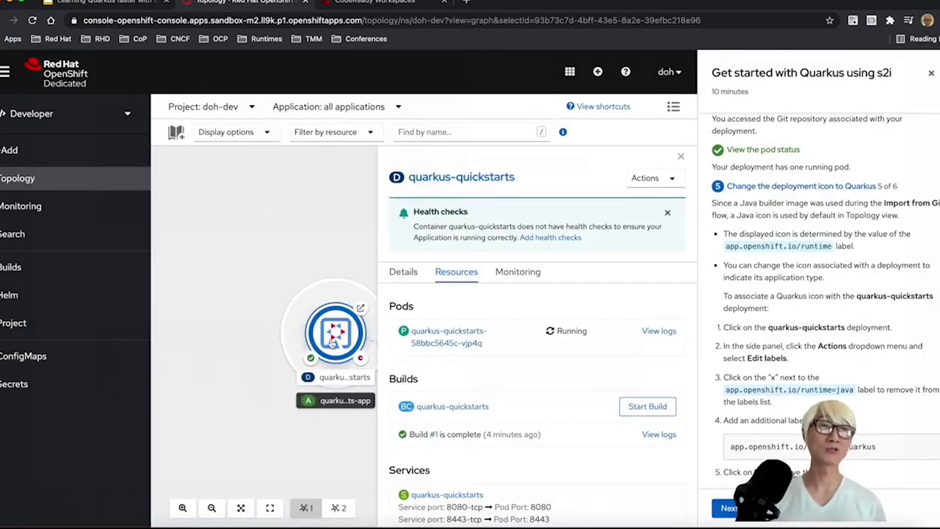
click(682, 155)
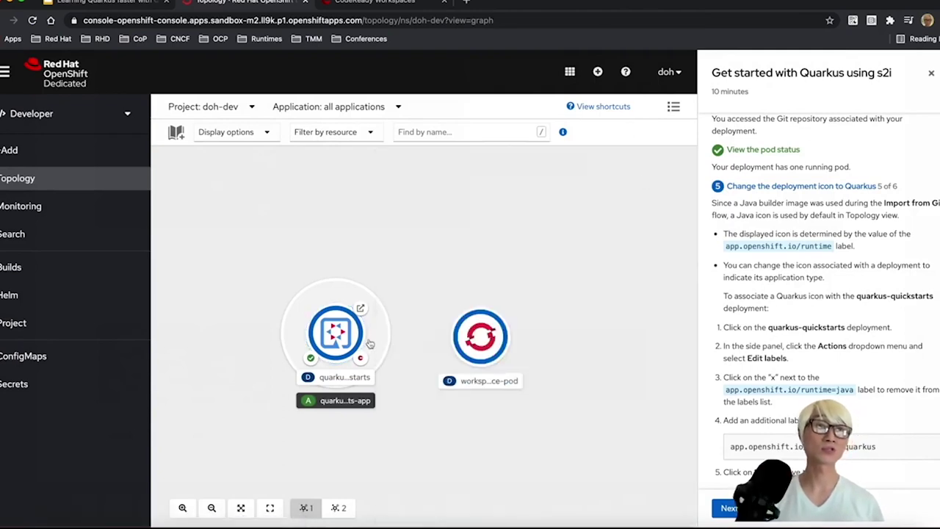
- Answer Yes to the icon check and complete the tour's Change the deployment icon to Quarkus task
click(729, 508)
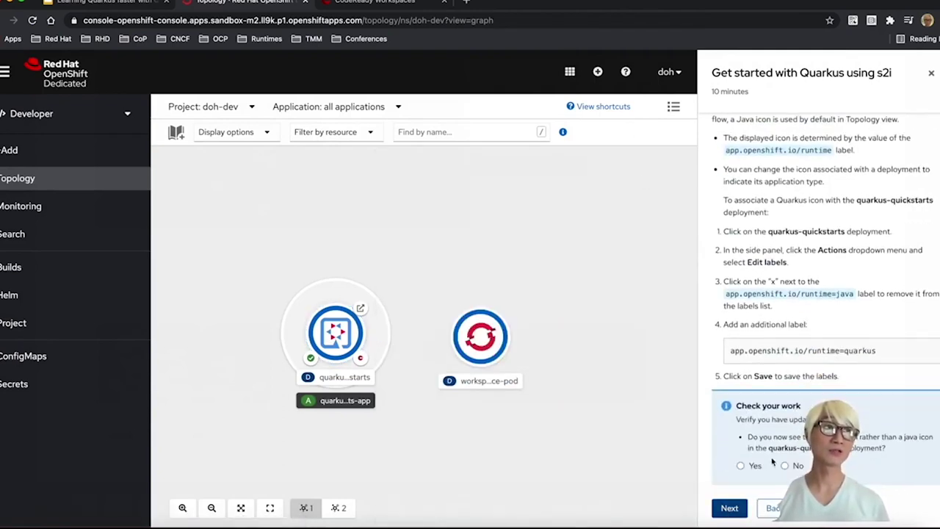
click(740, 466)
click(729, 507)
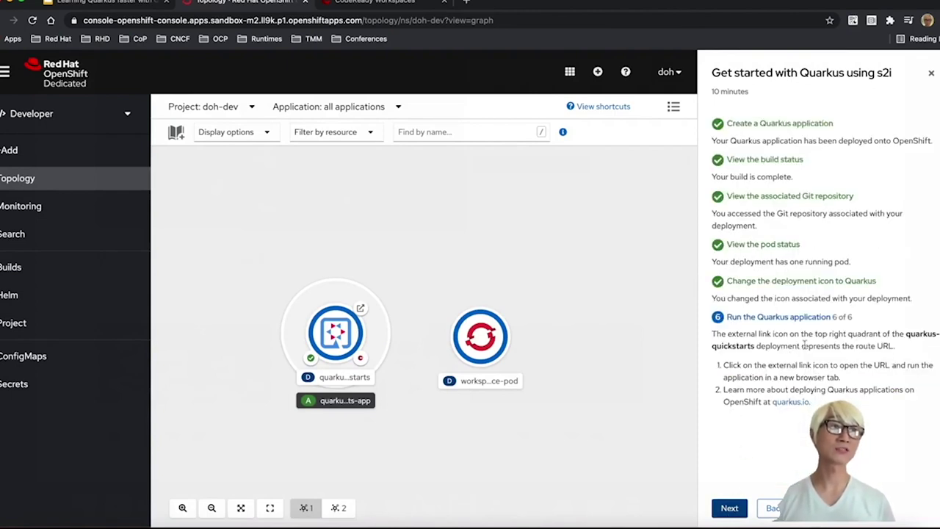
- Open the route URL of the quarkus-quickstarts deployment and request the application's /hello endpoint
drag(856, 345, 896, 349)
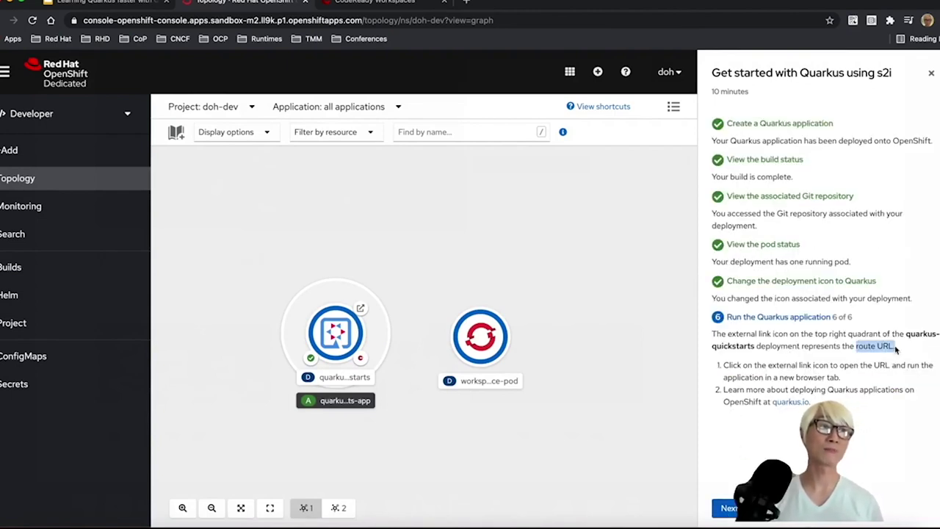
click(360, 308)
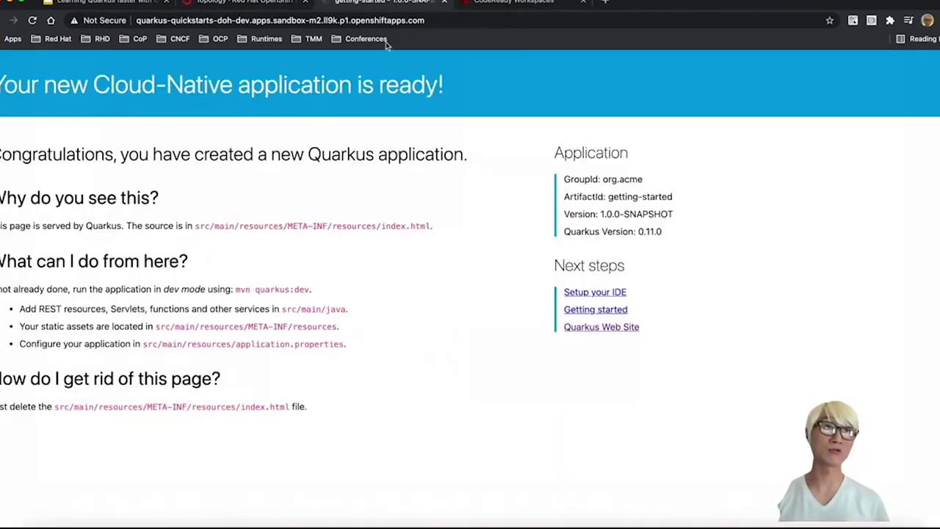
click(450, 20)
text(/hello)
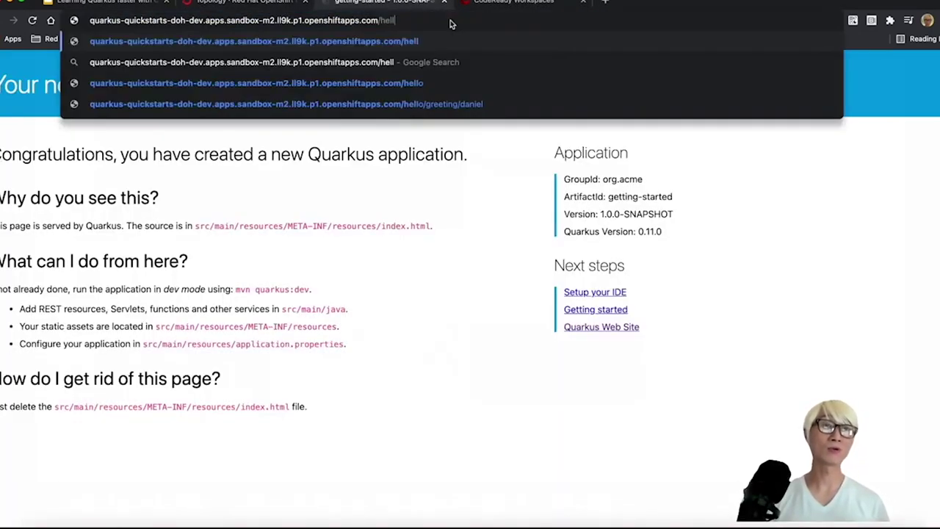
key(Return)
key(super+equal)
key(super+equal)
key(super+equal)
key(super+equal)
key(super+equal)
key(super+equal)
key(super+equal)
key(super+equal)
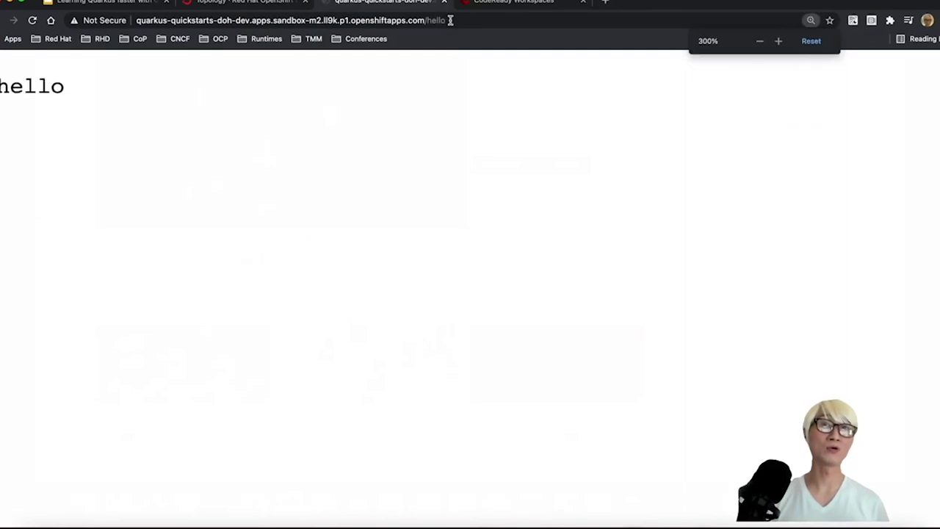
- Request the application's /hello/greeting/{name} endpoint with a first name and check the returned greeting
click(472, 18)
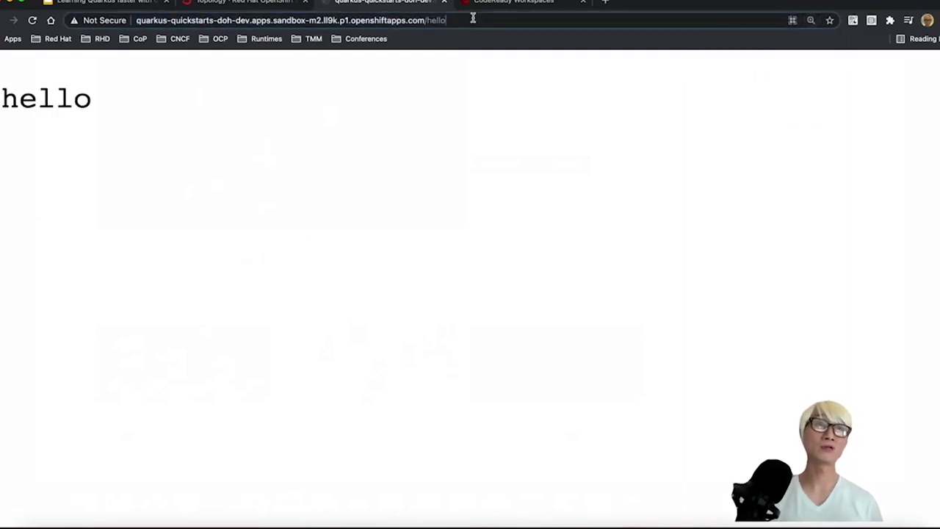
text(/greeting)
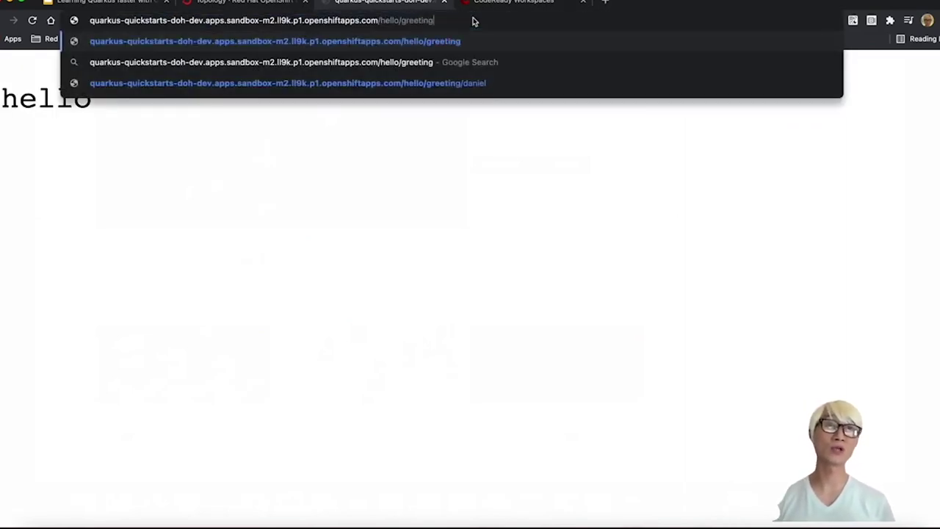
text(/daniel)
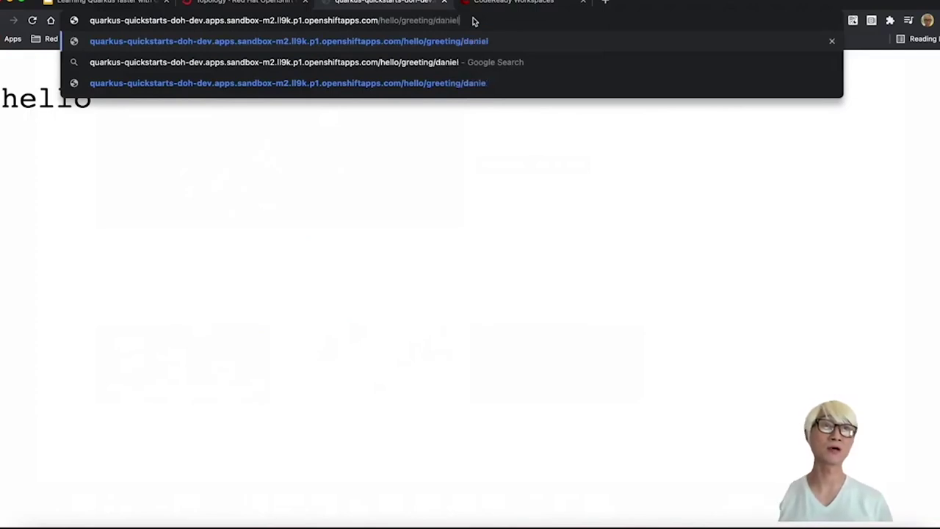
key(Return)
drag(41, 94, 226, 96)
click(227, 98)
drag(4, 96, 229, 104)
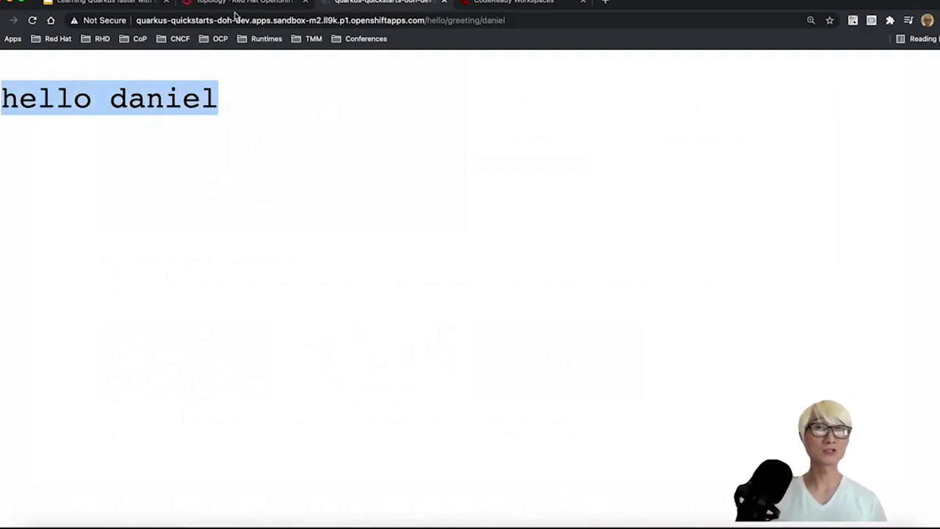
- Return to the OpenShift console, confirm the Run the Quarkus application task with Yes and close the finished tour
click(235, 13)
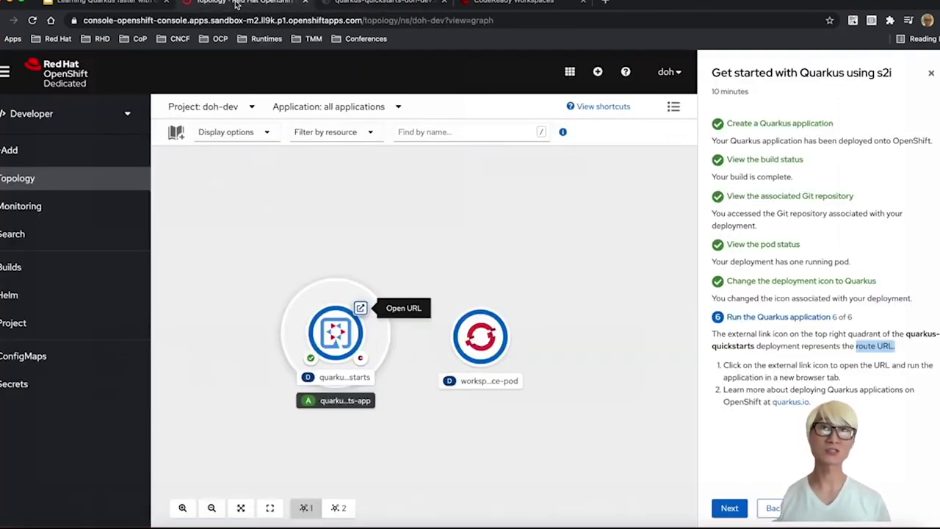
click(729, 508)
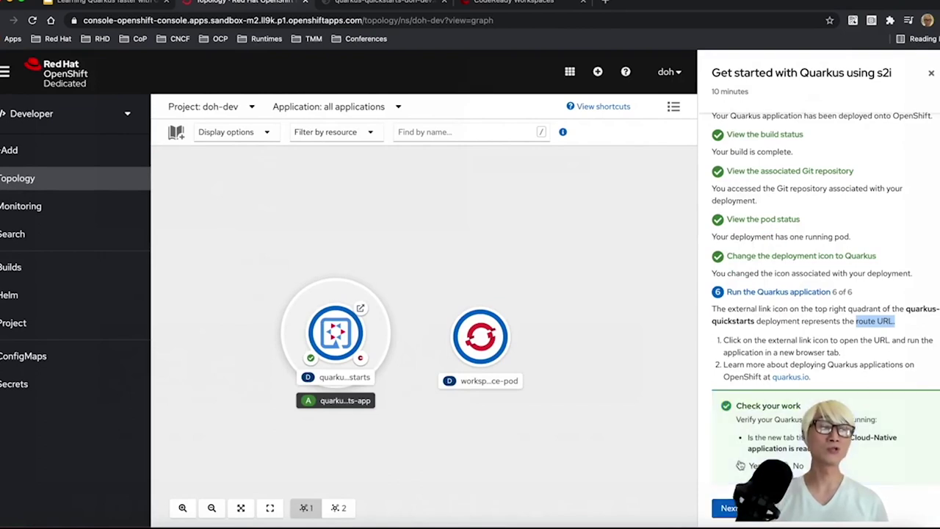
click(734, 508)
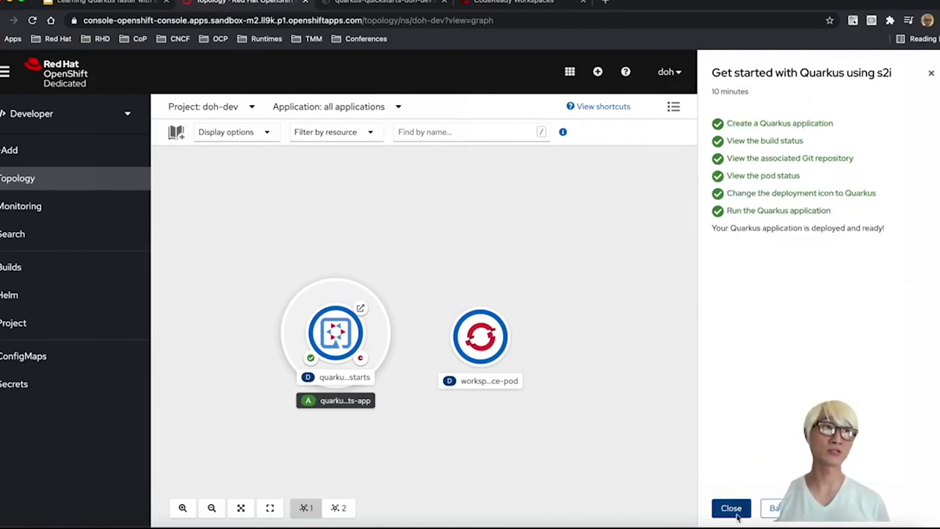
click(731, 508)
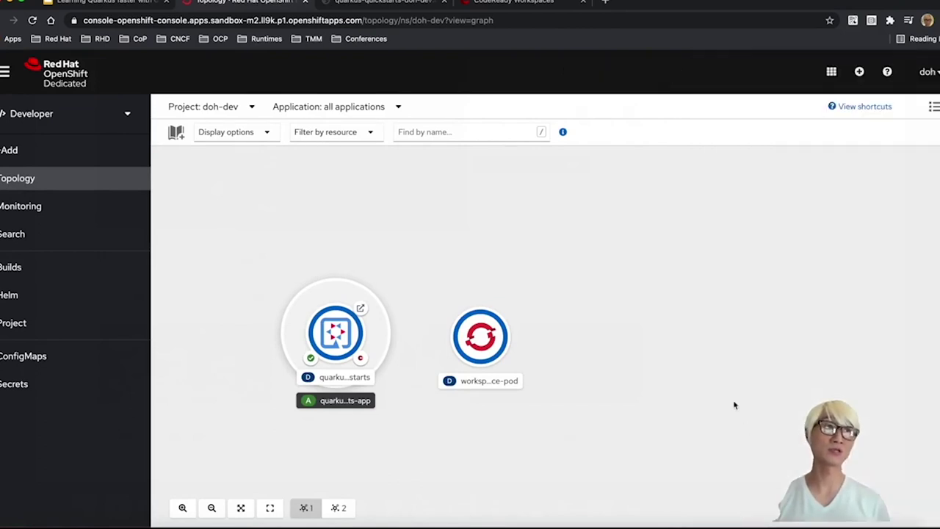
- Search all quick starts for quarkus and start the Get started with Quarkus using a Helm Chart tour
click(46, 154)
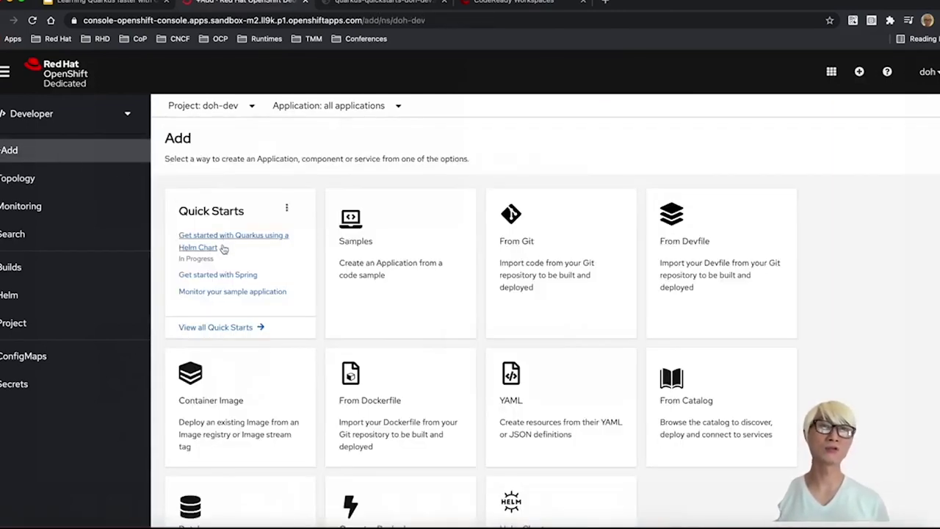
click(226, 325)
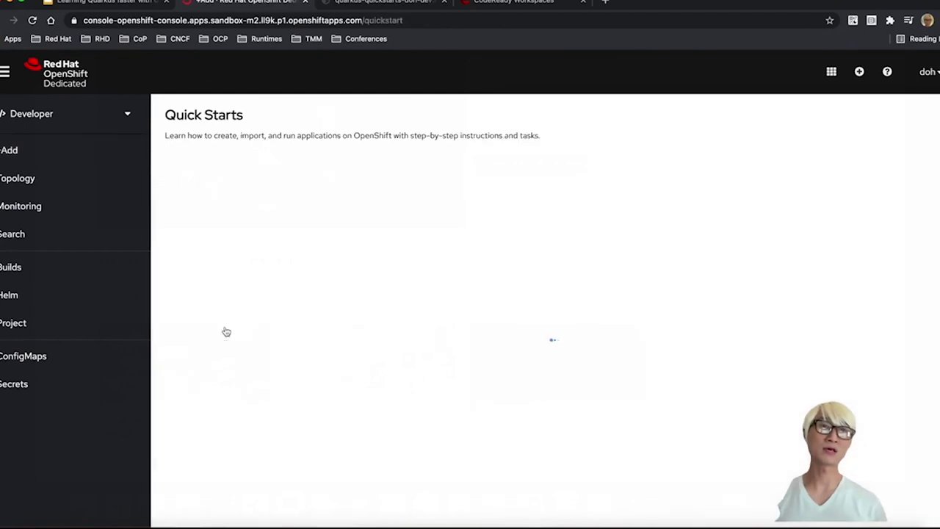
click(314, 167)
text(quarkus)
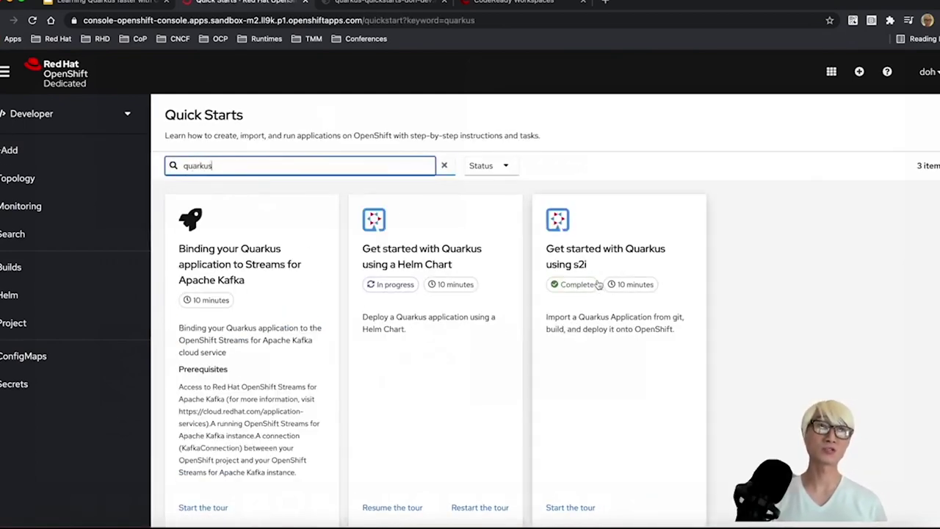
click(438, 267)
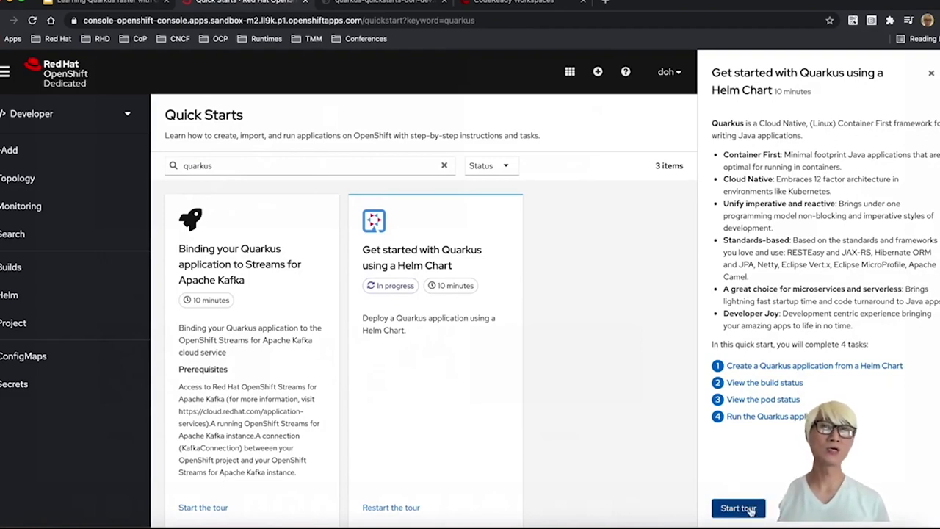
click(734, 507)
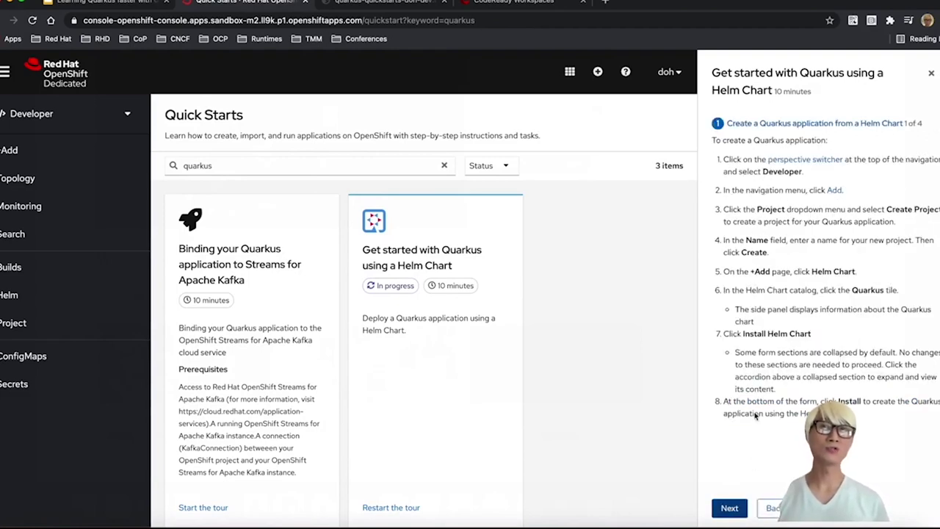
- Following the tour's first task, search the Helm Chart catalog for Quarkus and open the Quarkus v0.0.3 chart
click(832, 192)
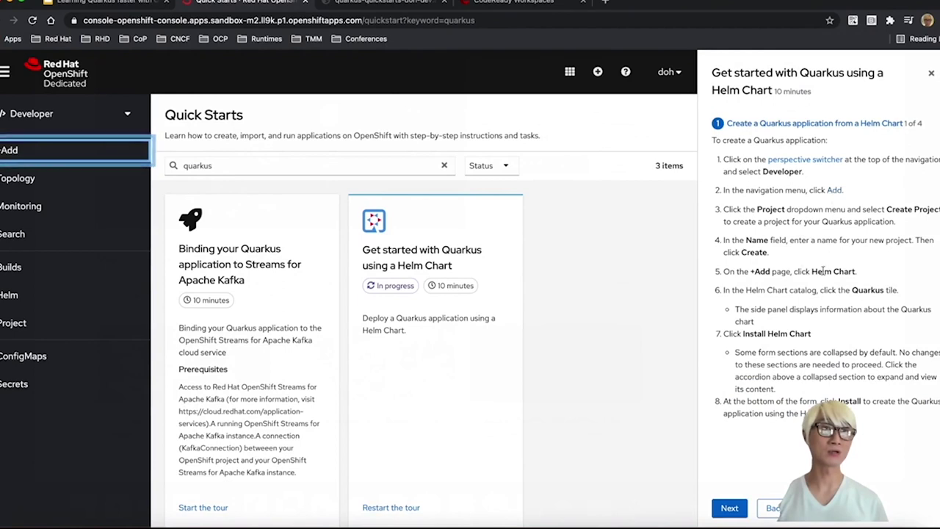
drag(749, 271, 859, 274)
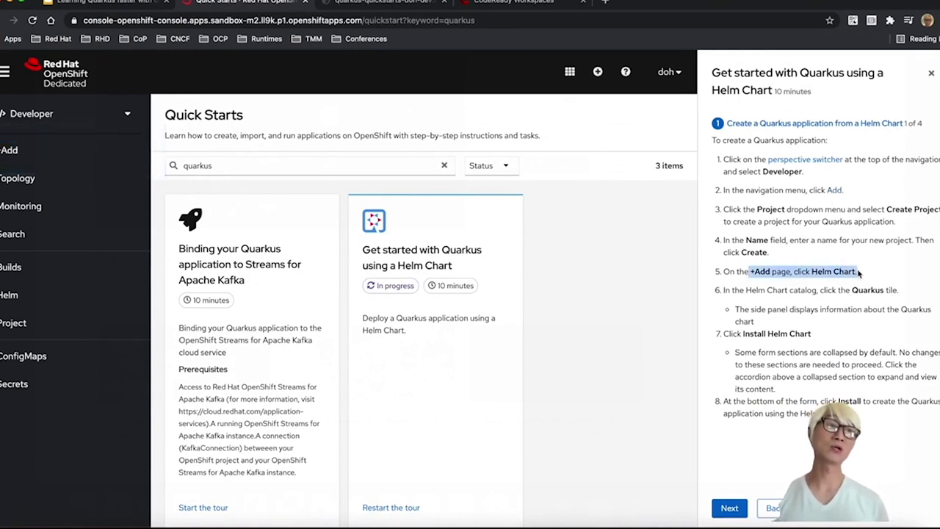
double_click(866, 290)
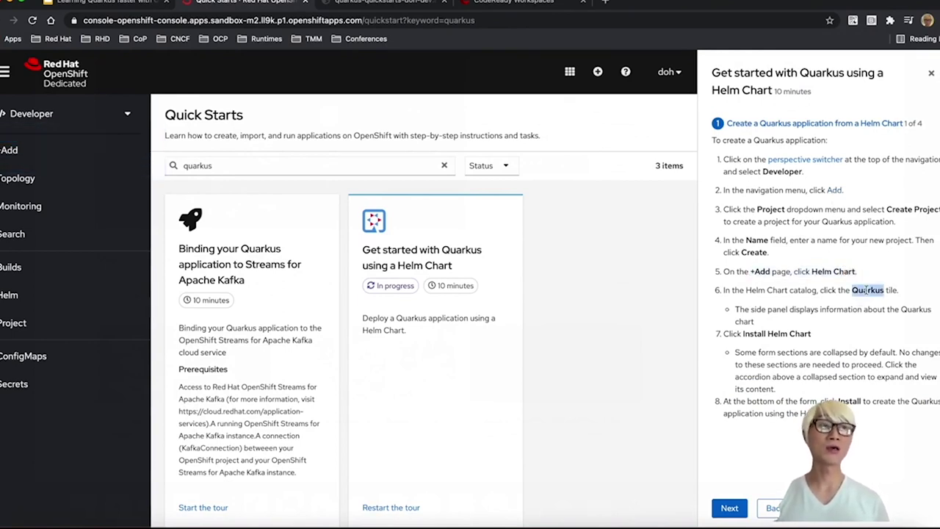
drag(743, 333, 808, 334)
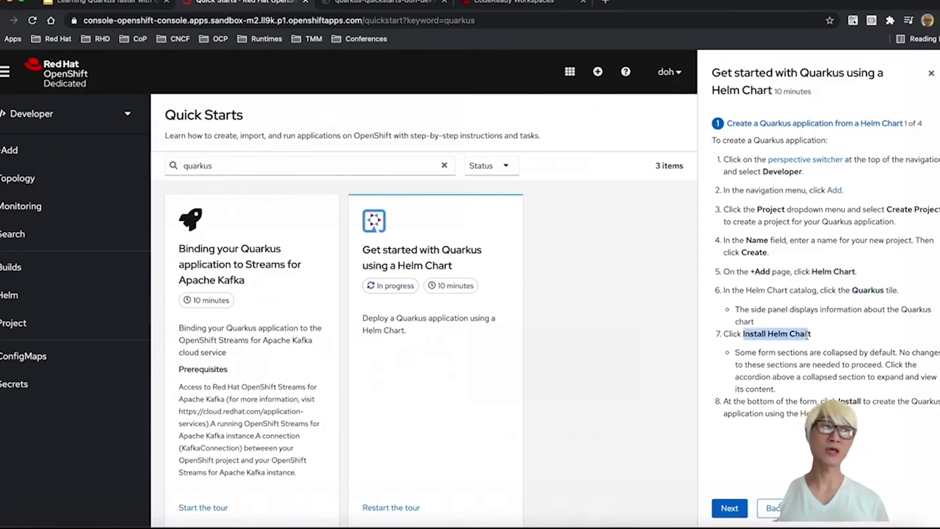
click(77, 152)
scroll(367, 367, down, 5)
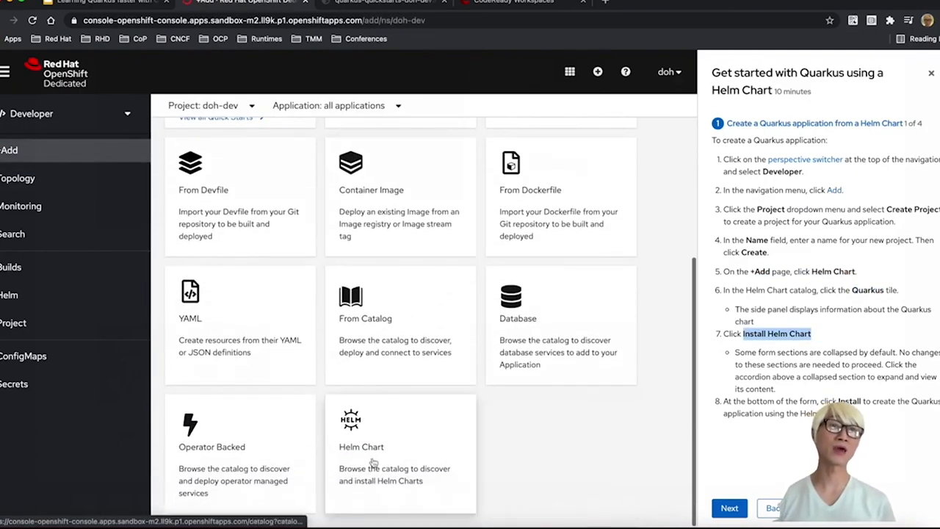
click(374, 464)
click(368, 255)
text(Quarkus)
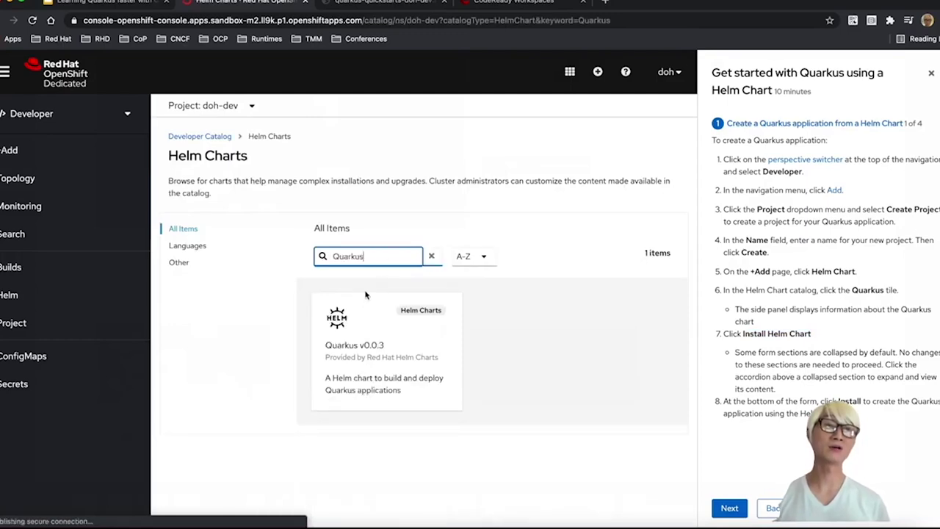
click(359, 356)
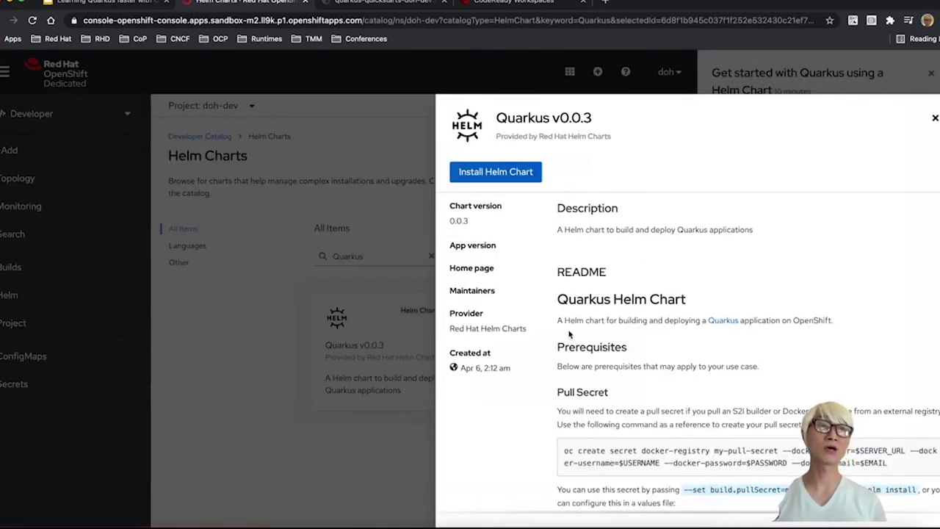
- Review the Quarkus chart's README and configuration values, and open its Install Helm Chart form
scroll(569, 334, down, 4)
scroll(569, 334, down, 15)
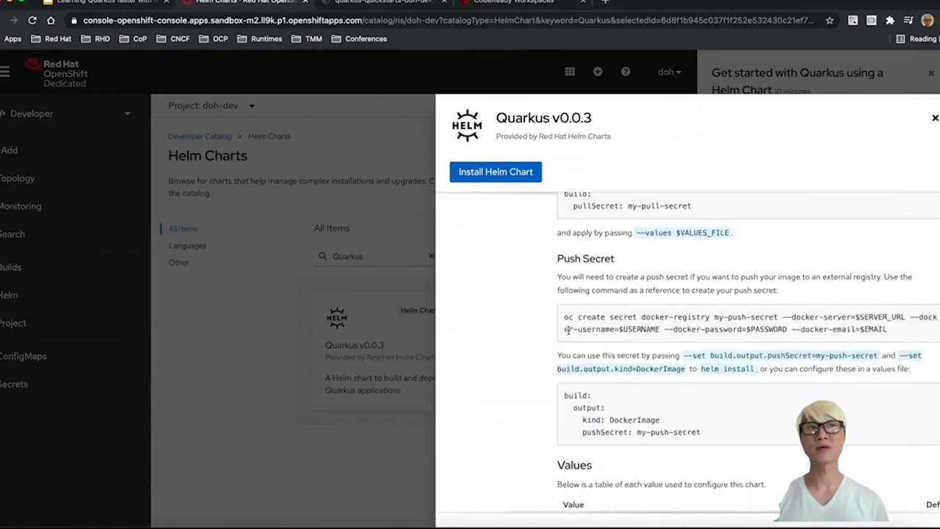
scroll(568, 332, down, 15)
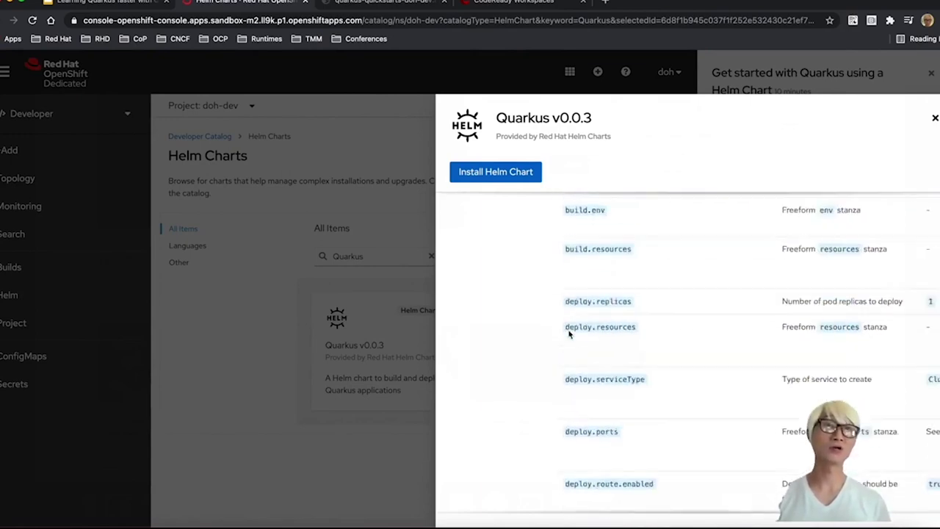
click(513, 177)
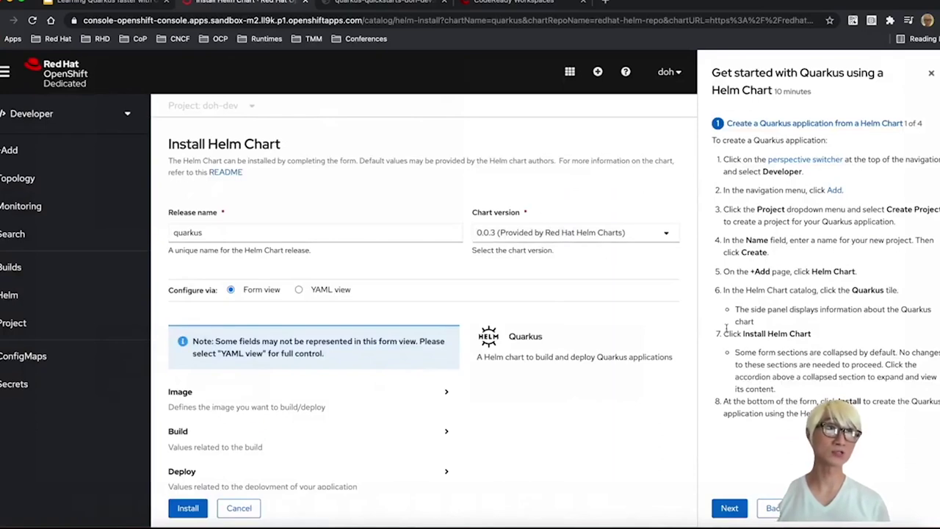
- Compare the Helm Chart form's YAML and form views, and install the Quarkus chart 0.0.3 with release name quarkus
click(299, 289)
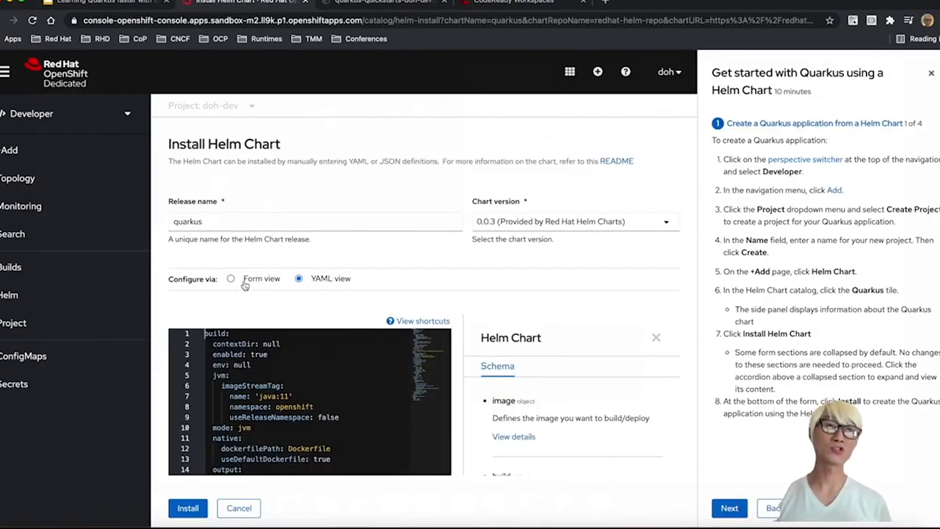
click(245, 284)
scroll(246, 284, down, 2)
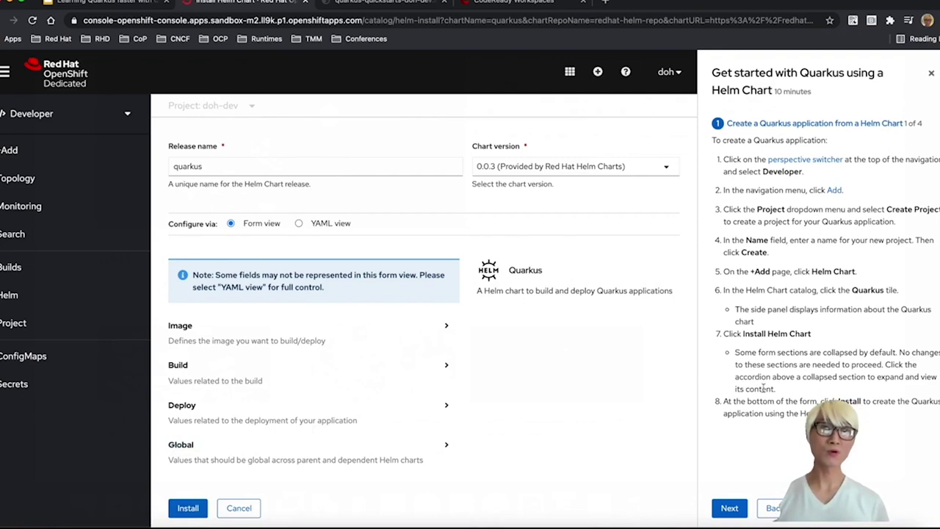
drag(732, 334, 819, 340)
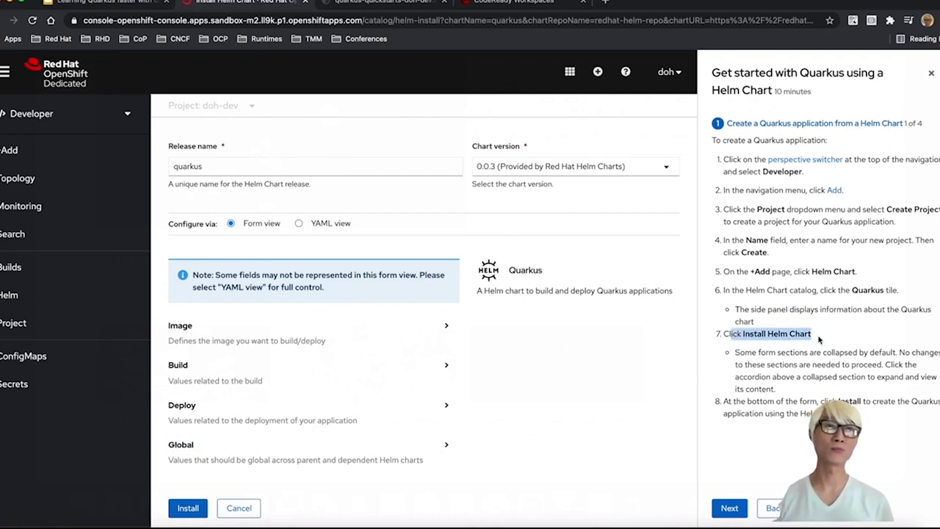
click(807, 395)
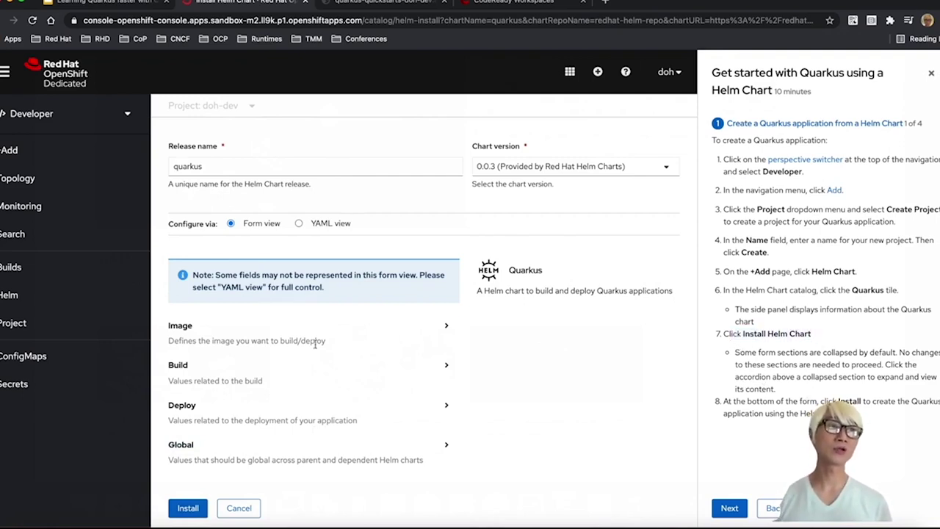
click(185, 507)
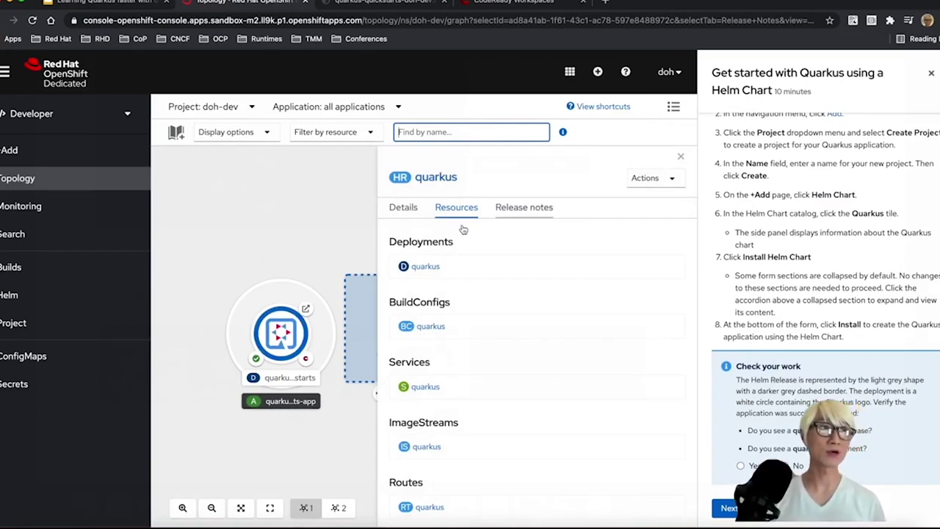
- Examine the quarkus deployment's resources in the topology, and the quarkus Helm release's revision history and release notes
click(356, 306)
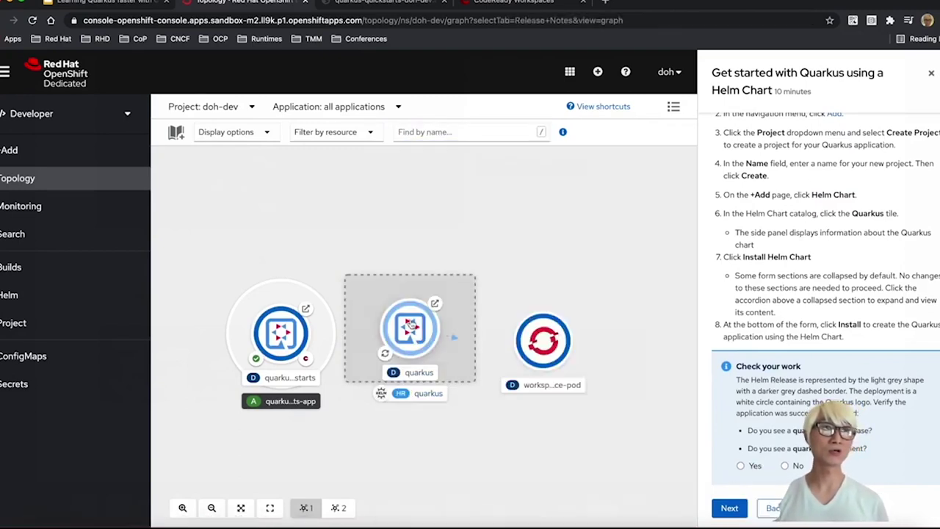
click(411, 325)
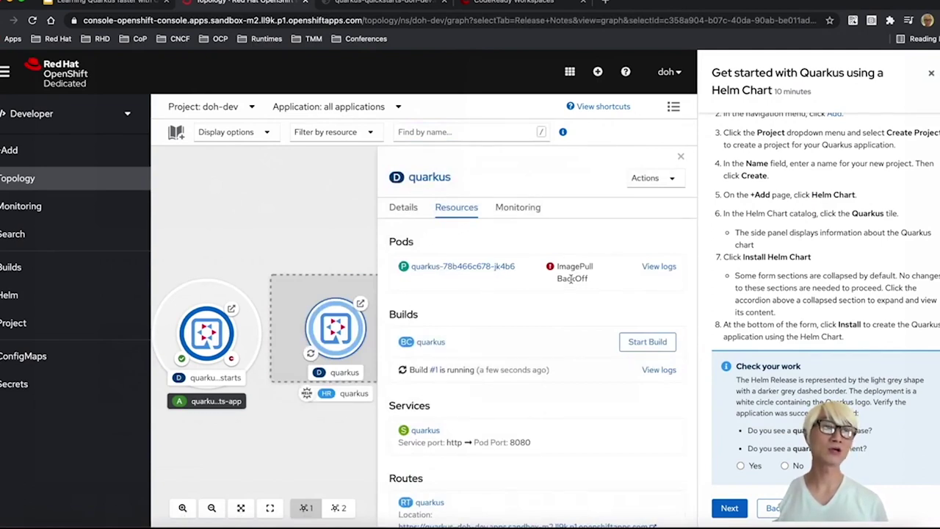
click(65, 296)
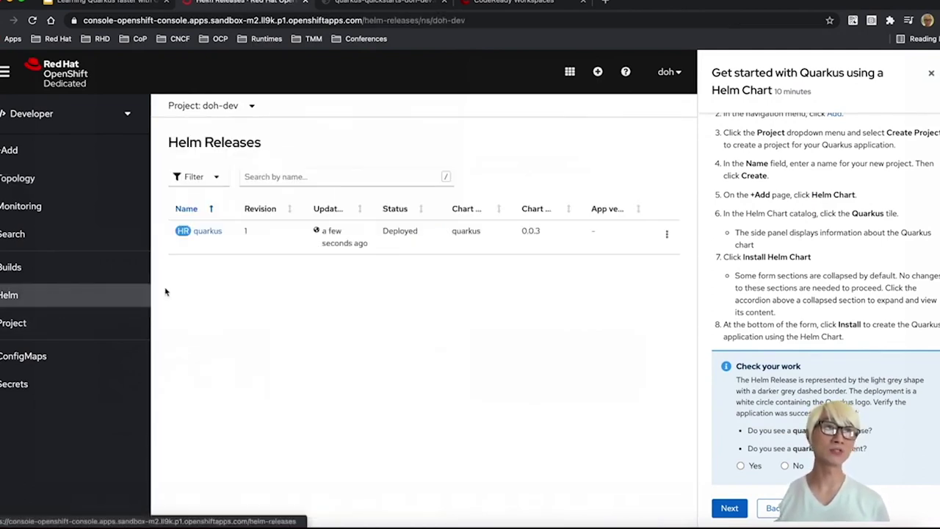
click(208, 231)
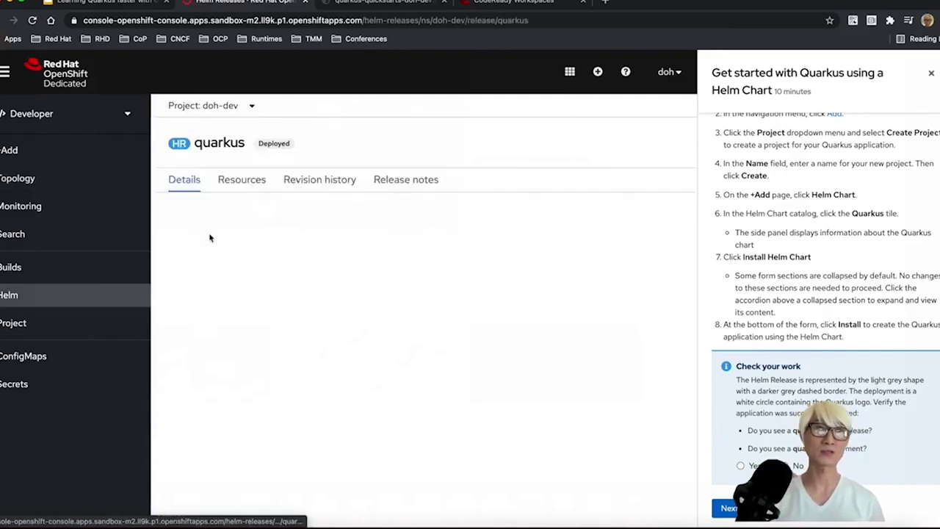
click(333, 200)
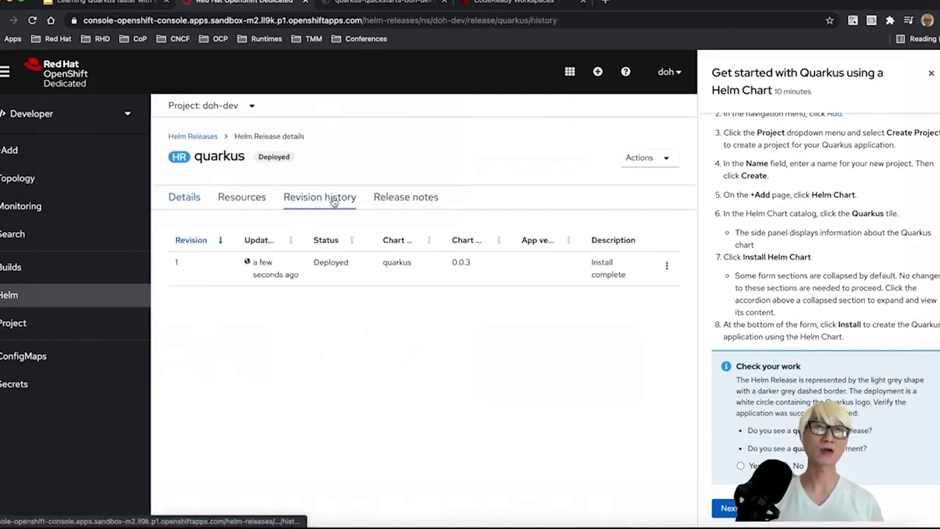
click(389, 198)
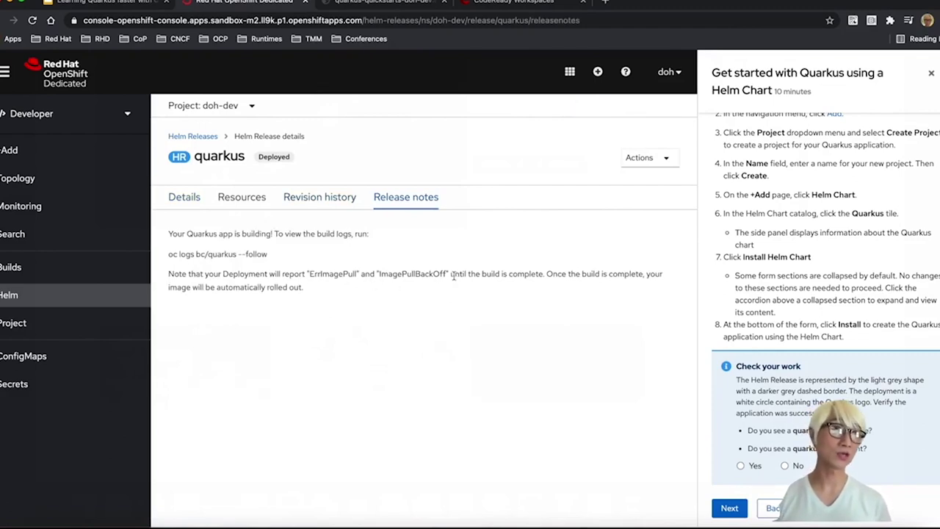
drag(327, 292, 162, 276)
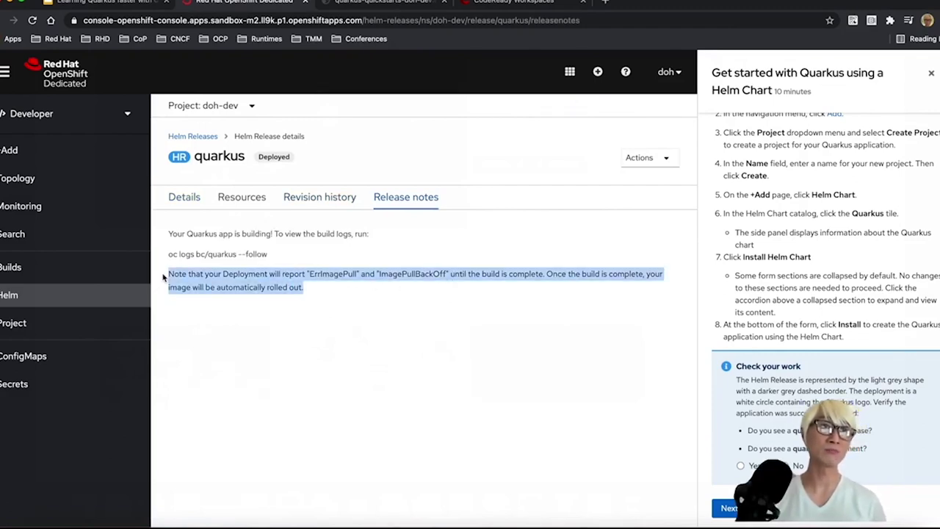
- Confirm the Create a Quarkus application from a Helm Chart task with Yes and check the quarkus-1 build log
click(741, 466)
click(729, 508)
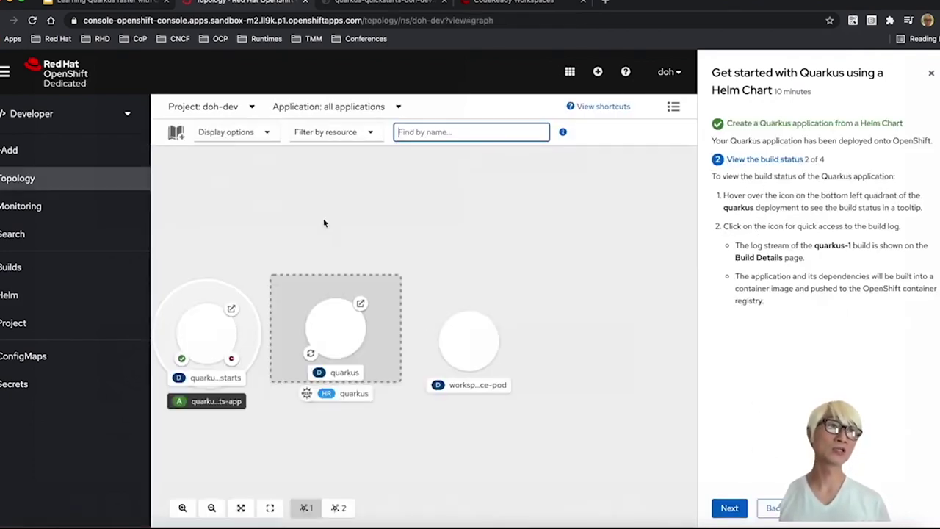
mouse_move(312, 355)
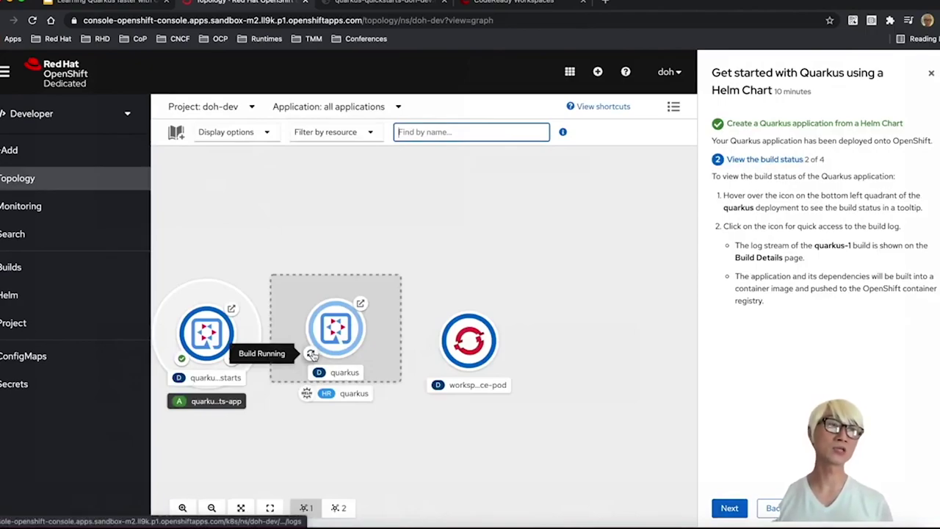
click(312, 355)
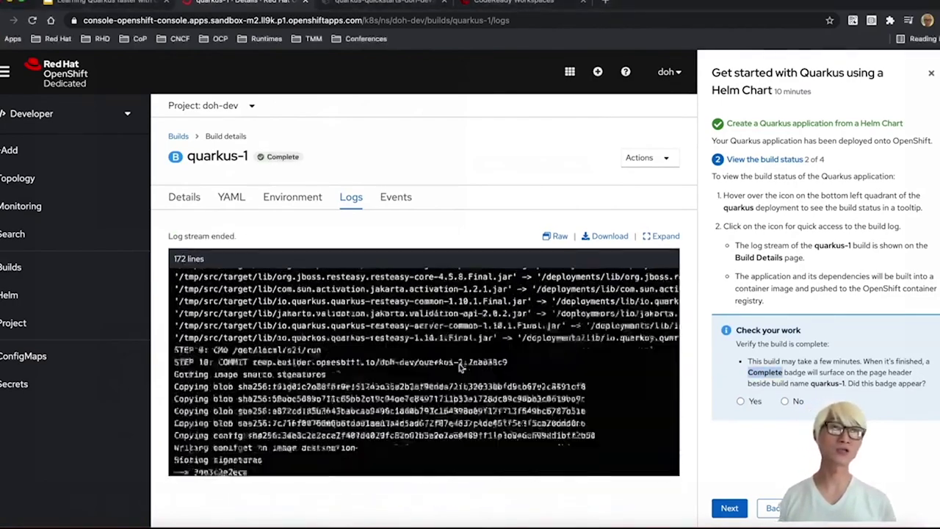
triple_click(247, 470)
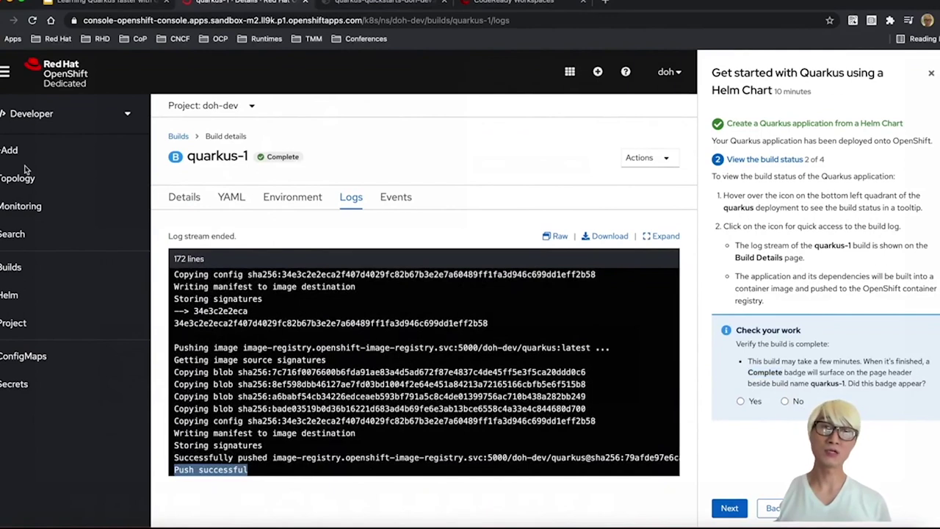
- Check the build status on the quarkus deployment in the topology and confirm the View the build status task with Yes
click(28, 184)
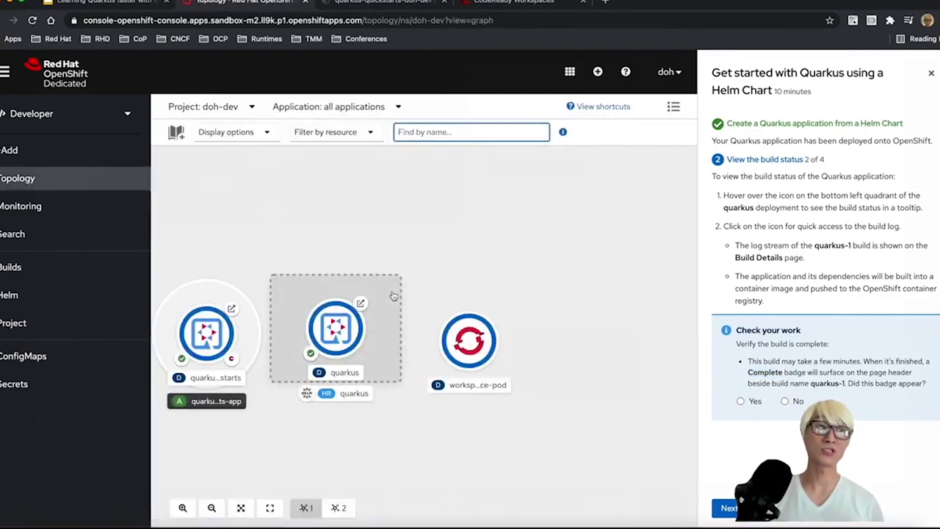
click(342, 334)
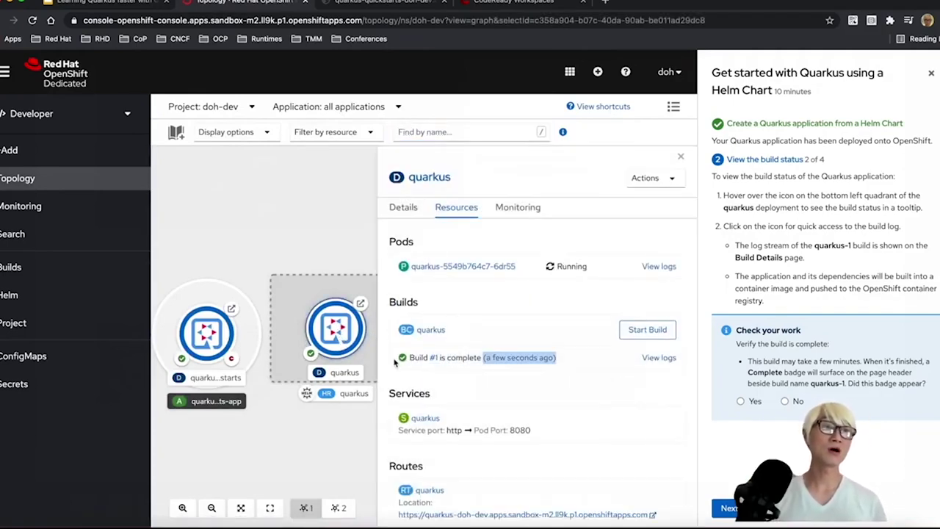
drag(395, 365, 406, 359)
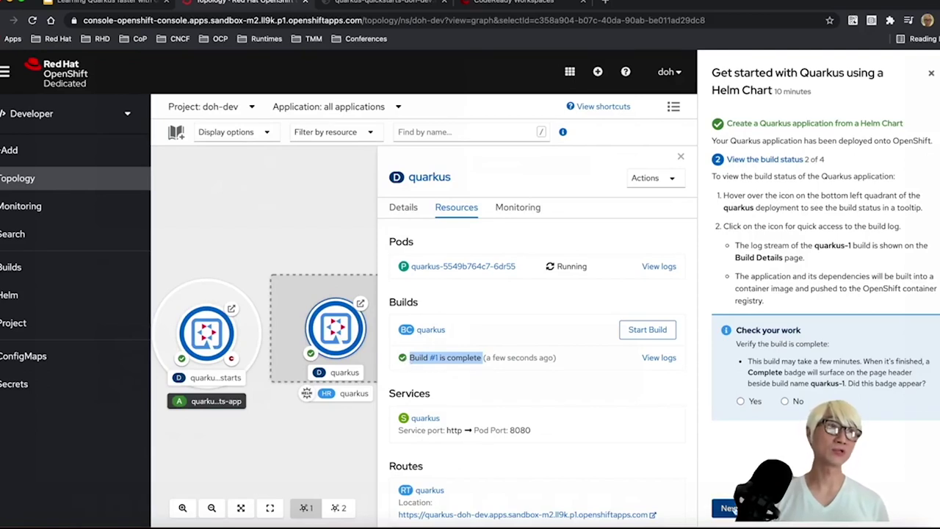
click(741, 401)
click(728, 507)
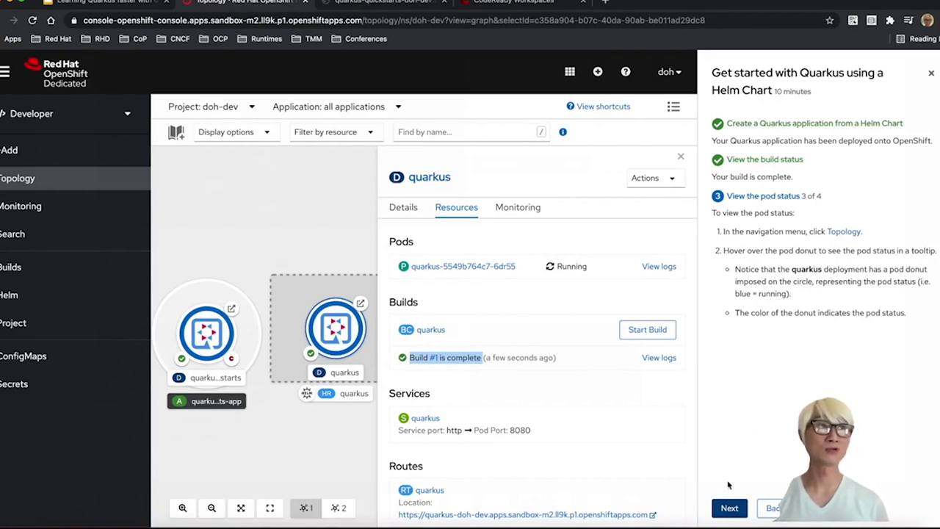
- Confirm the View the pod status task with Yes and advance to the Run the Quarkus application task
click(730, 509)
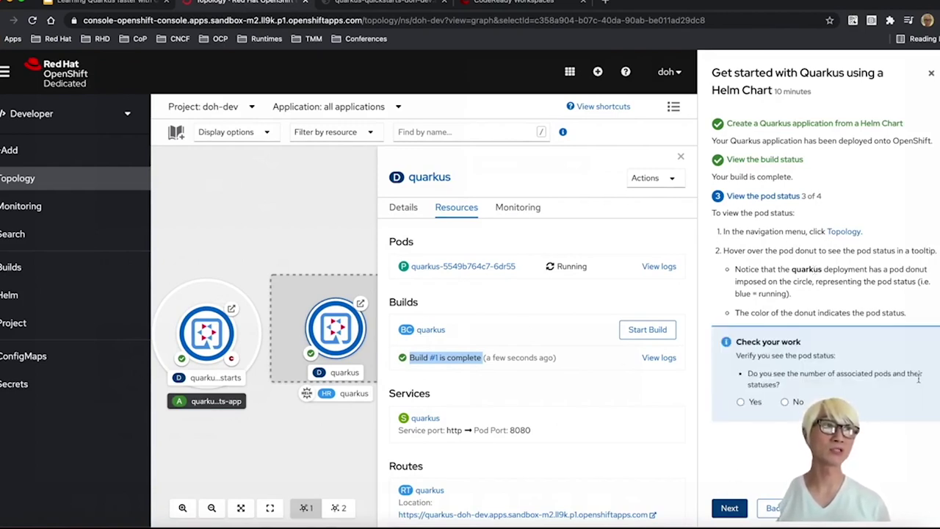
click(745, 402)
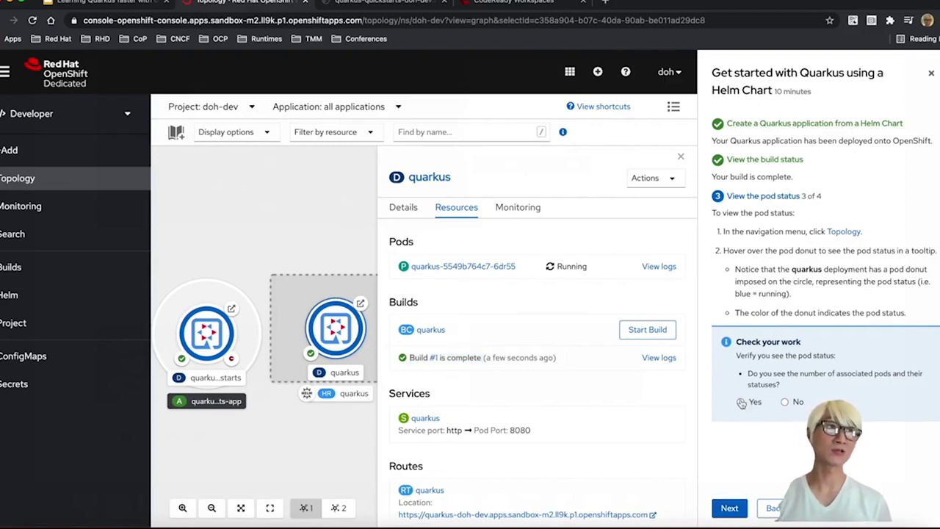
click(729, 511)
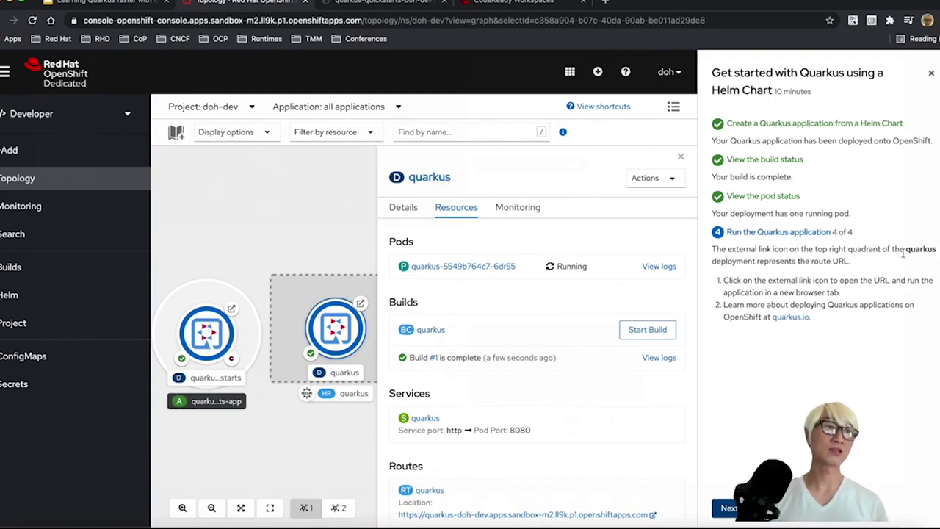
- Open the quarkus deployment's route URL from the topology and load the application's /hello endpoint
drag(811, 262, 856, 266)
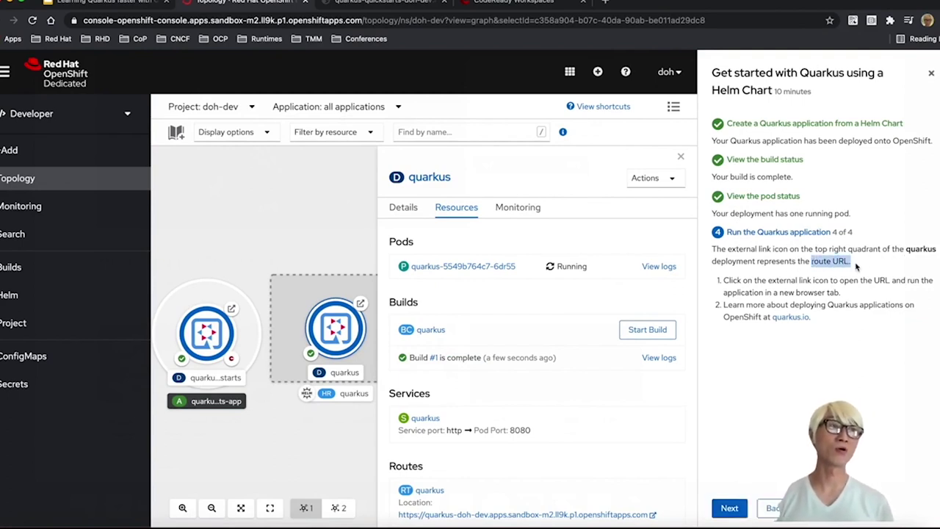
click(359, 303)
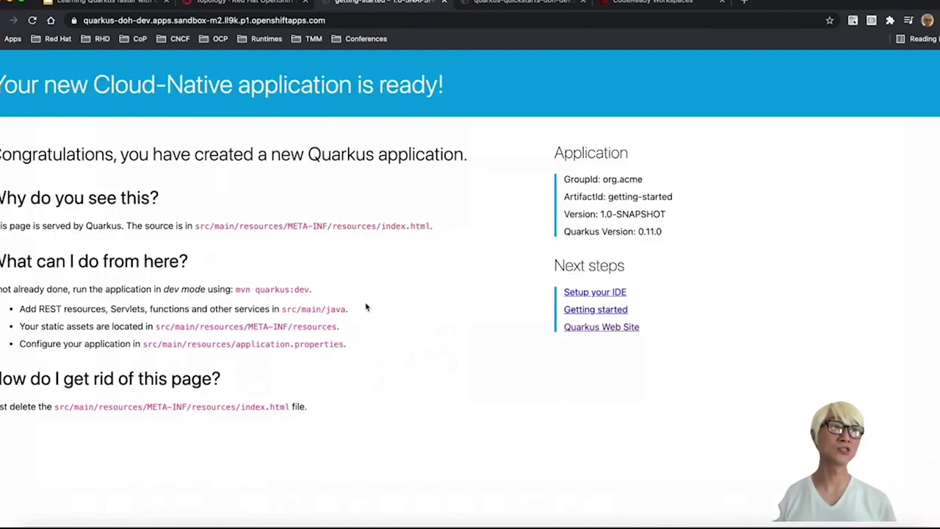
click(372, 19)
click(373, 18)
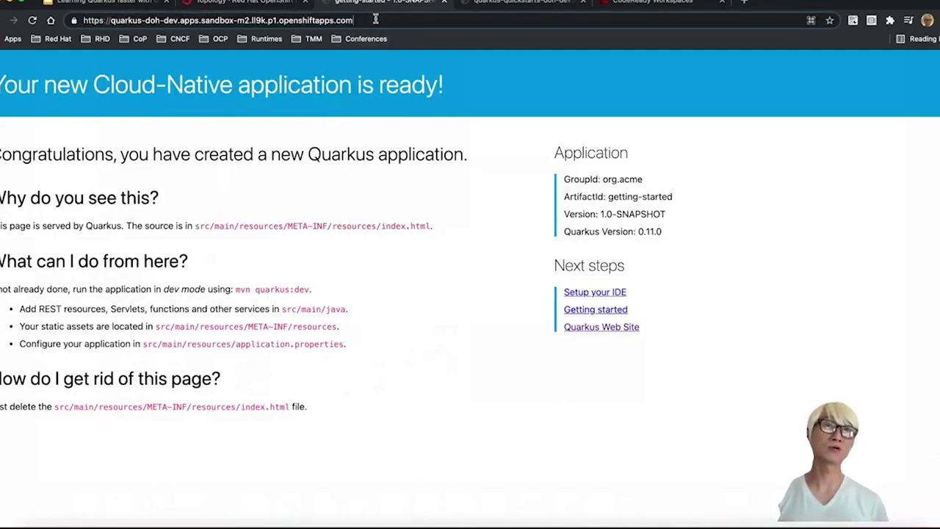
text(/hello)
key(Return)
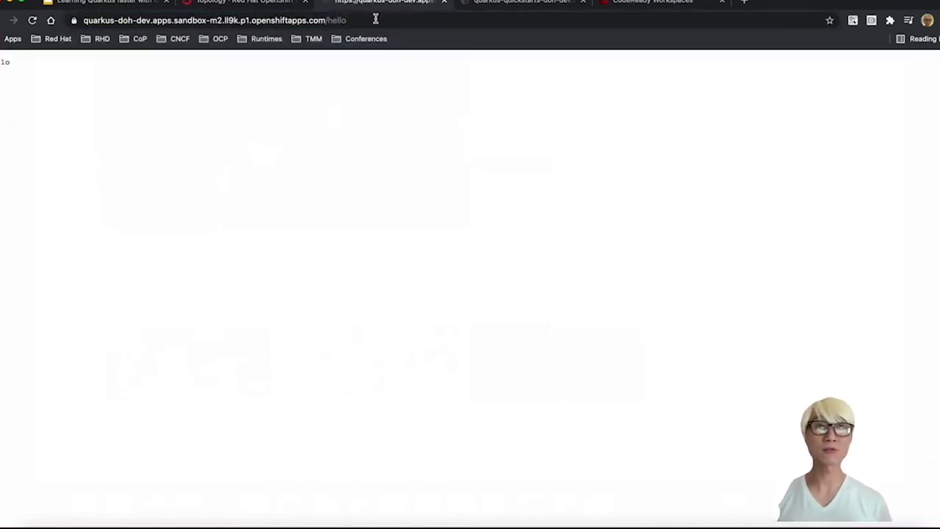
key(super+plus)
key(super+plus)
key(super+plus)
key(super+plus)
key(super+plus)
key(super+plus)
key(super+plus)
key(super+plus)
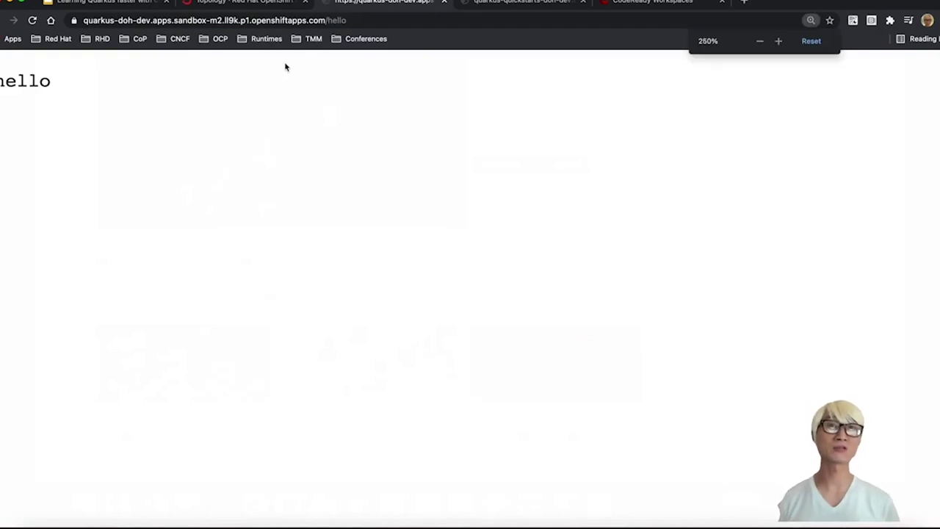
- Load the application's /hello/greeting/helm endpoint, check the greeting and return to the OpenShift console
click(367, 21)
text(/greeting/)
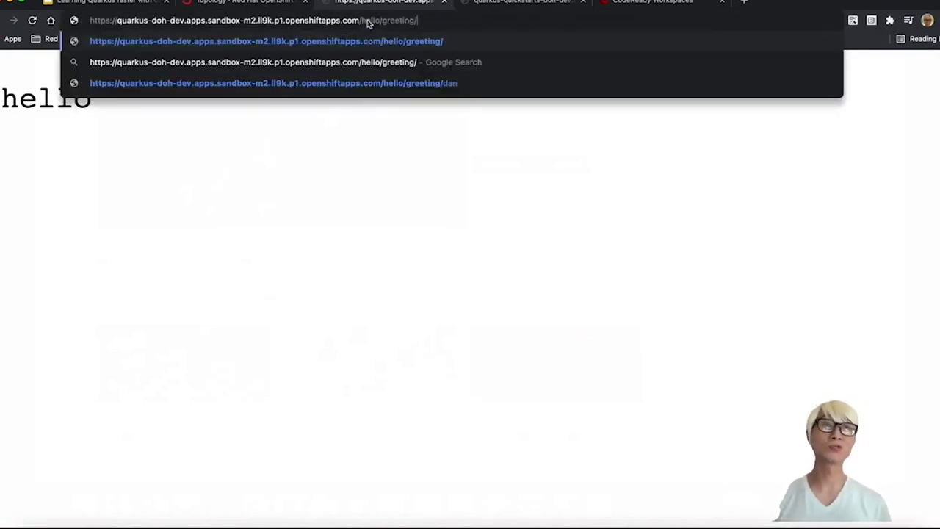
text(helm)
key(Return)
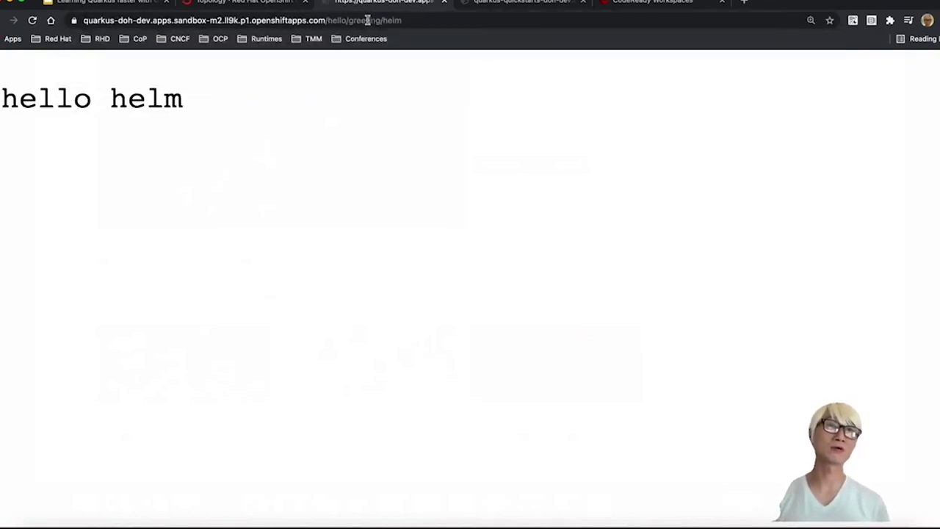
drag(12, 101, 170, 105)
key(super+2)
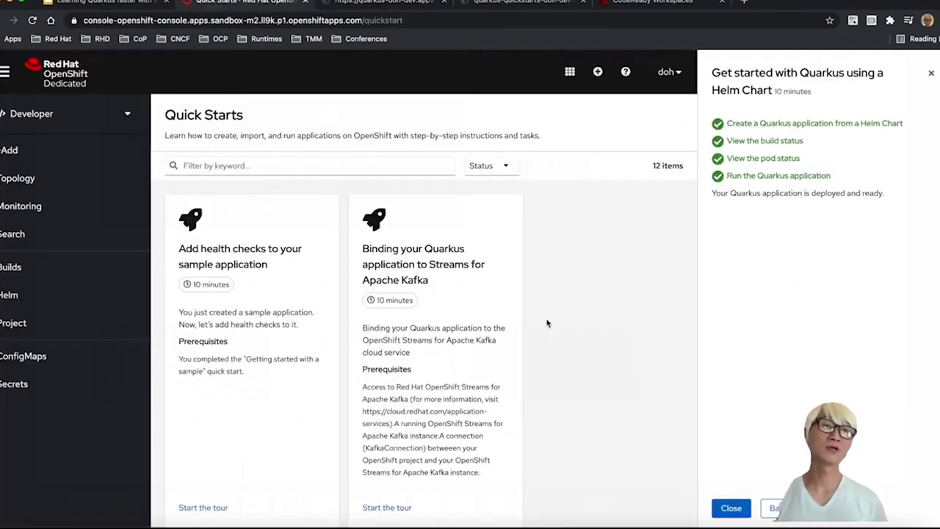